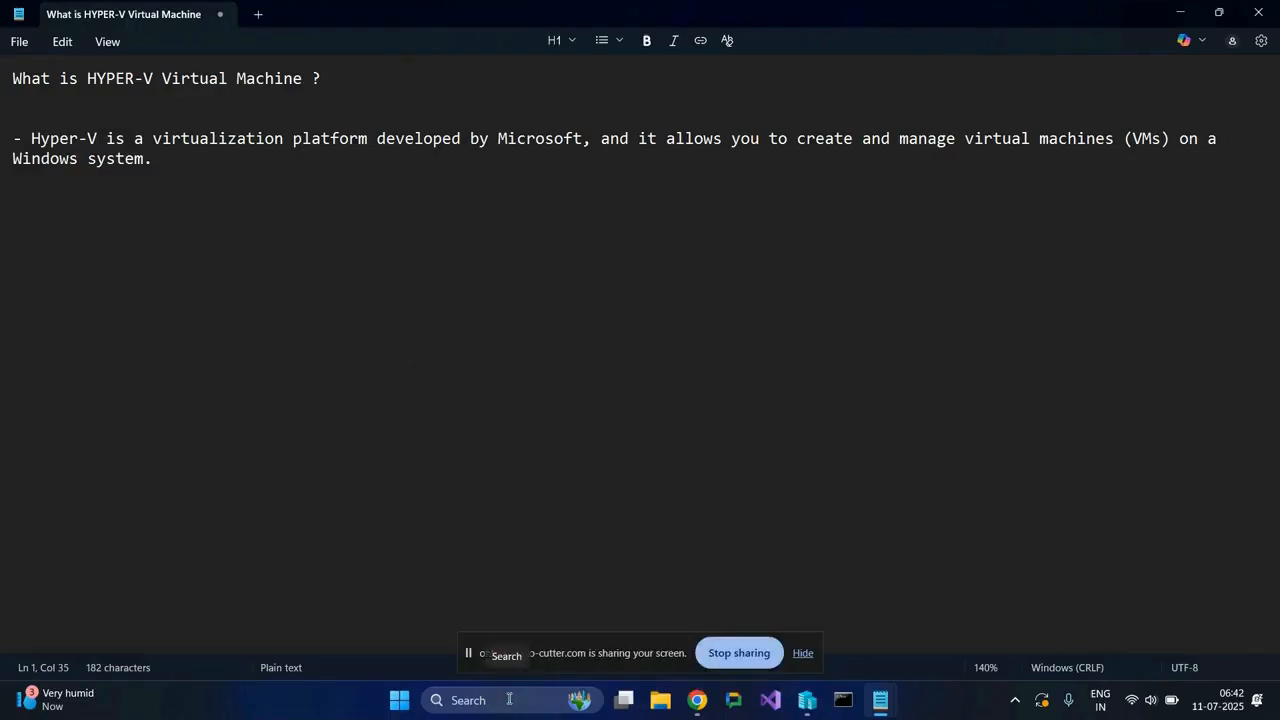
# Find and open Control Panel, and maximize its window.
pyautogui.click(509, 699)
pyautogui.write('c')
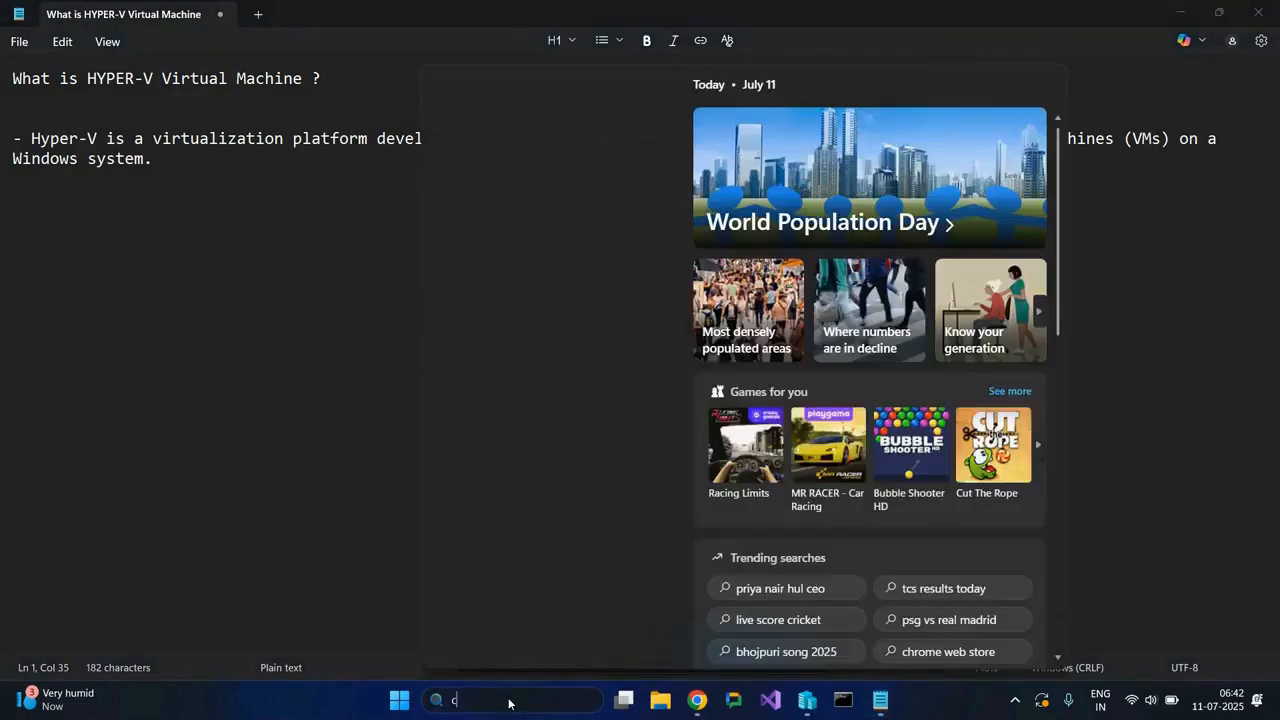
pyautogui.write('ontrol')
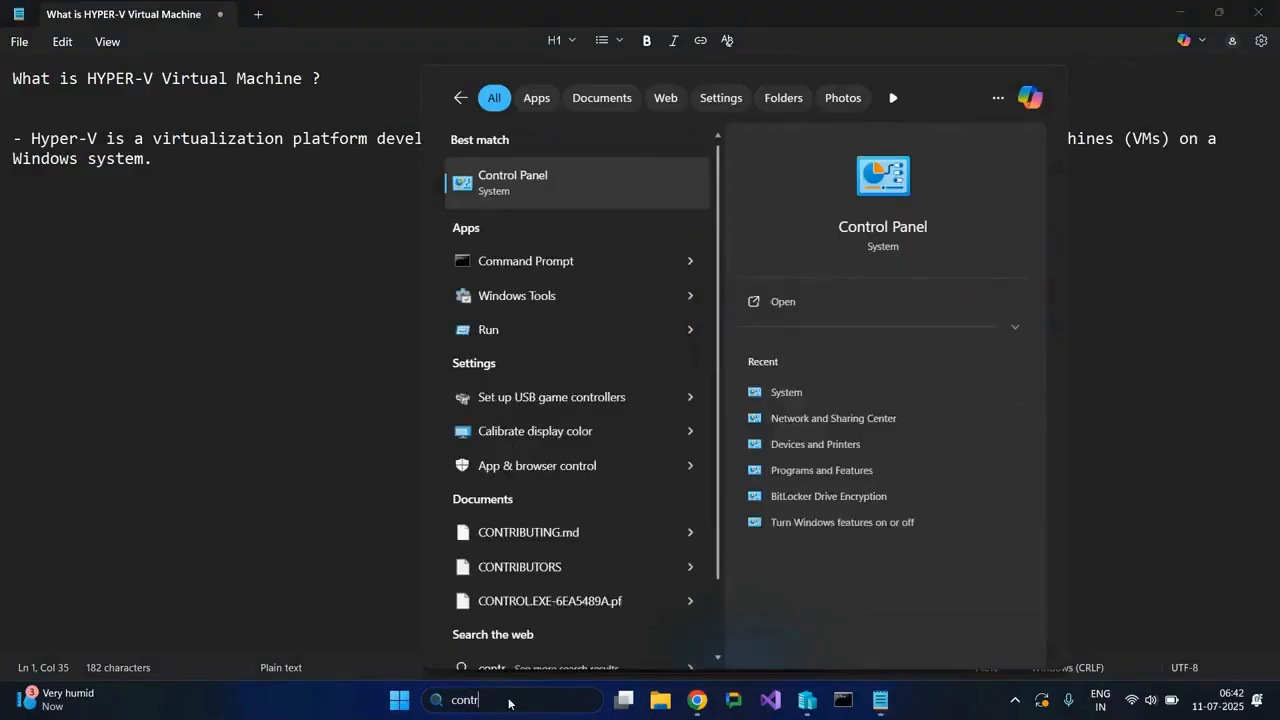
pyautogui.press('Return')
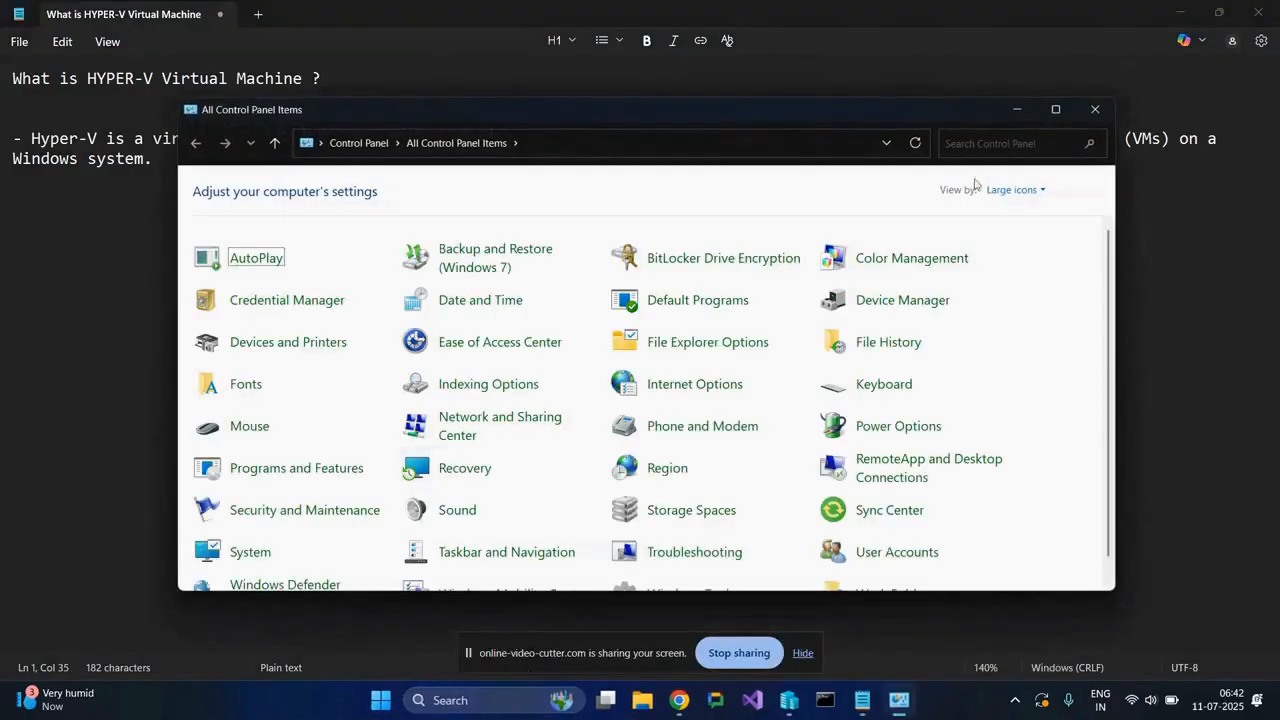
pyautogui.click(1055, 109)
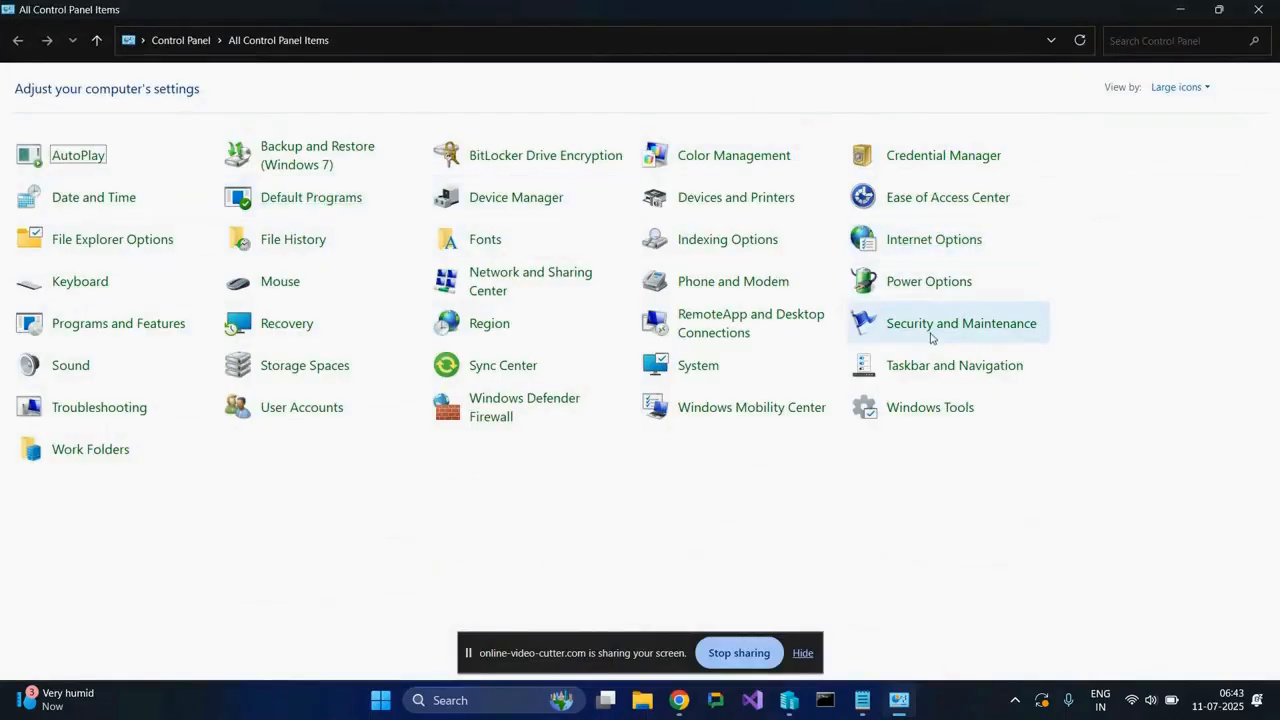
# Open the list for turning Windows features on or off from Programs and Features, maximize it and hide the screen-sharing notice.
pyautogui.click(88, 330)
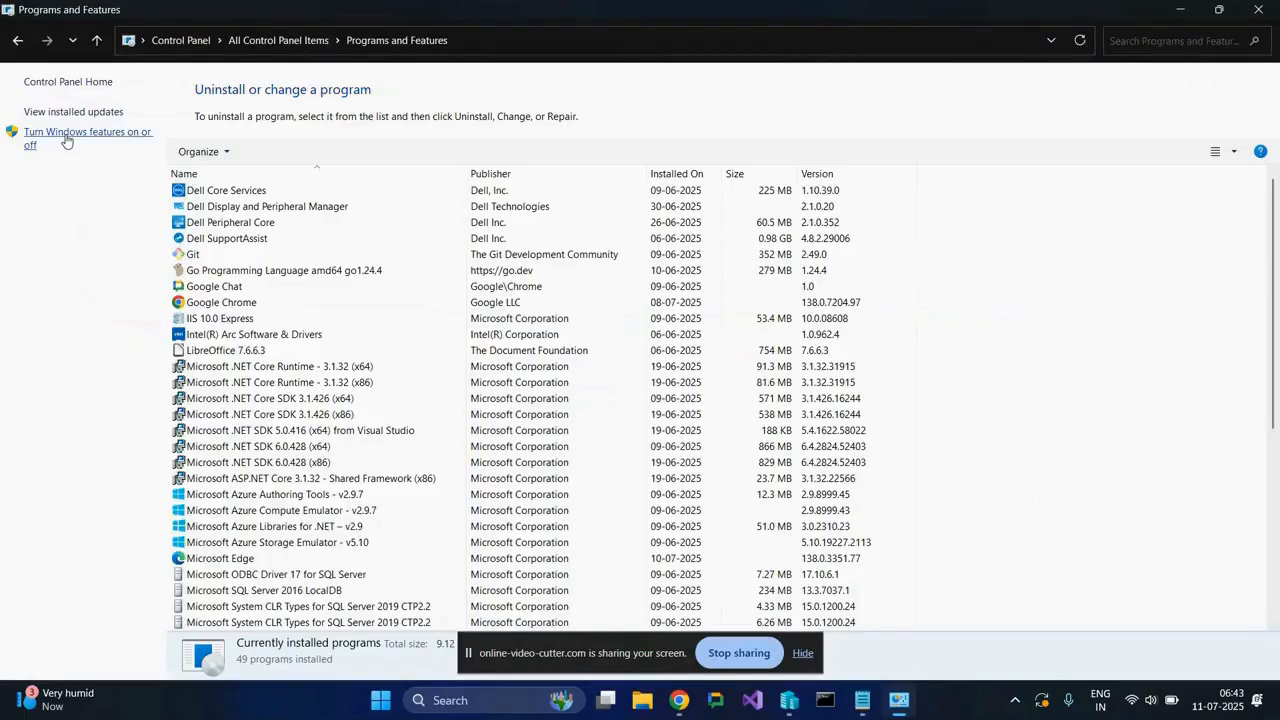
pyautogui.click(66, 141)
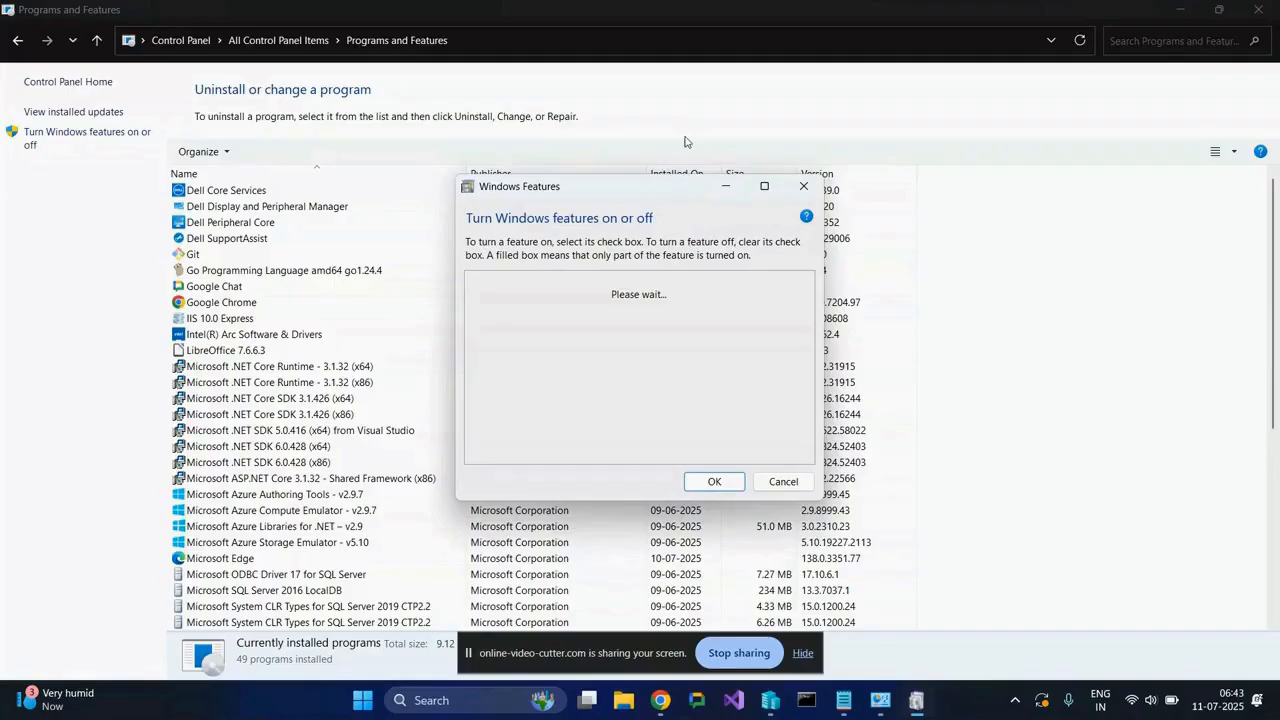
pyautogui.click(766, 189)
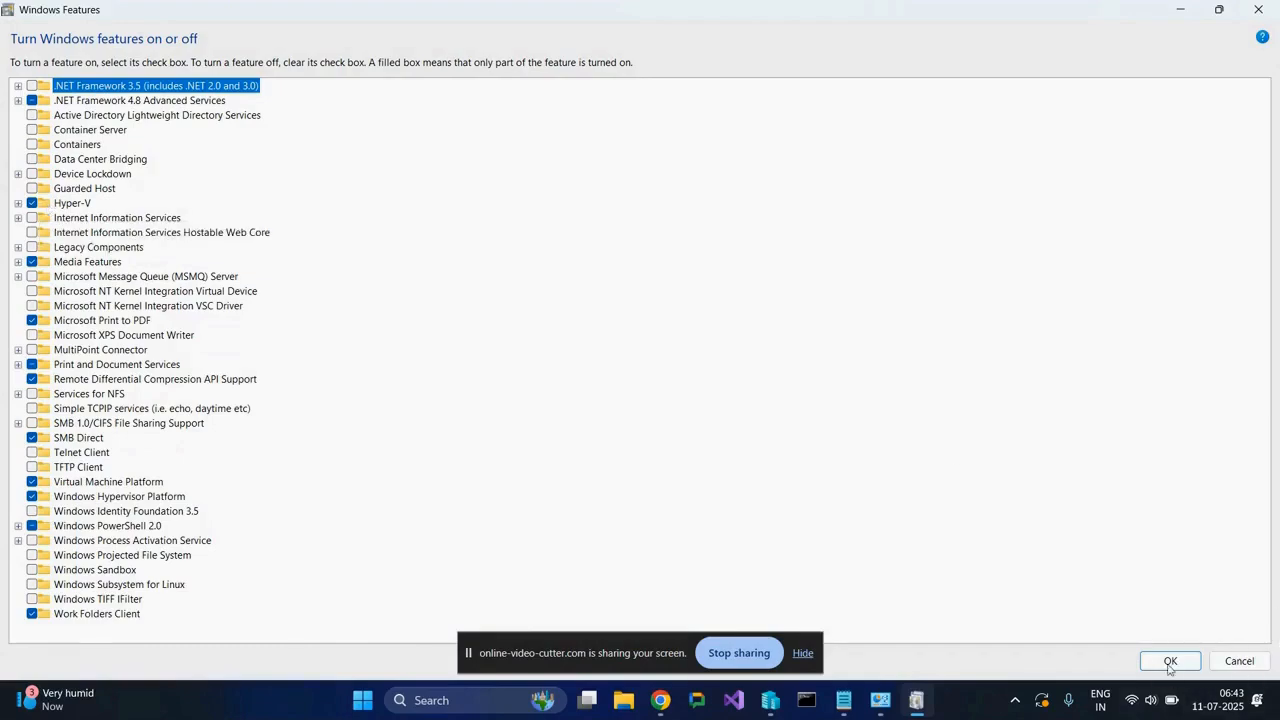
pyautogui.click(806, 653)
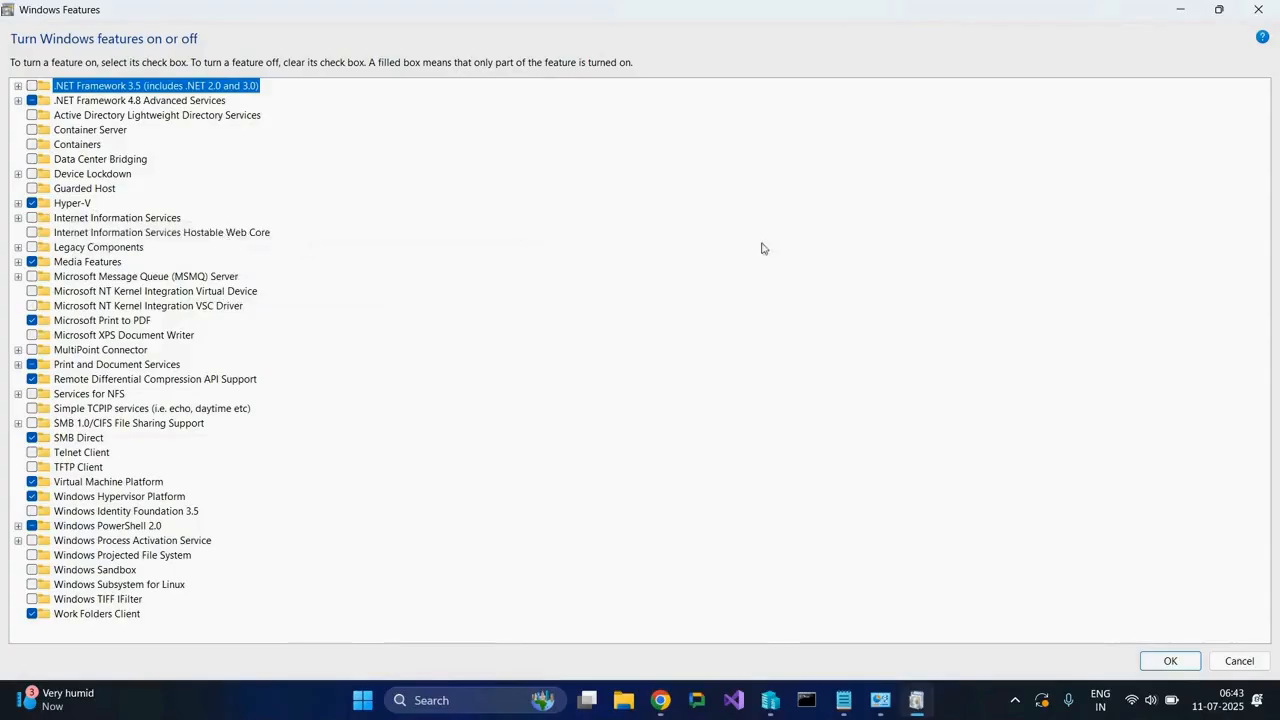
# Check the Hyper-V feature and its subcomponents in the Windows features list, then close it and Programs and Features.
pyautogui.click(20, 202)
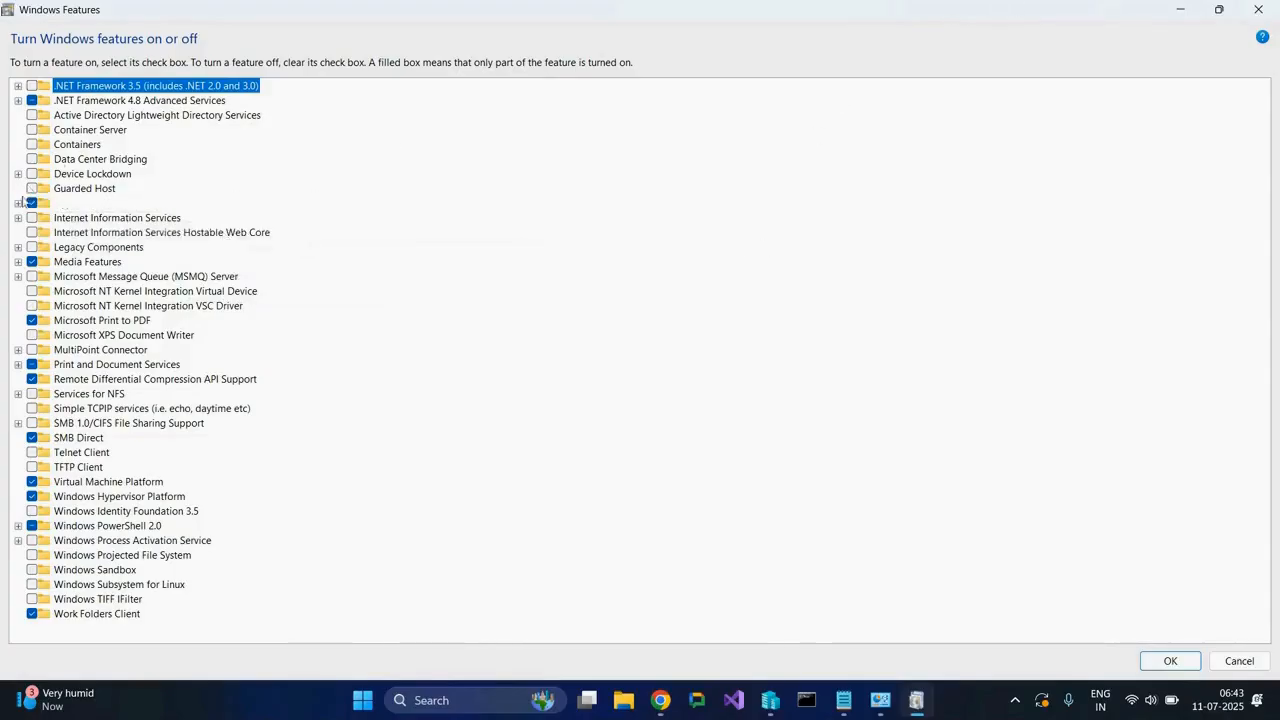
pyautogui.click(19, 203)
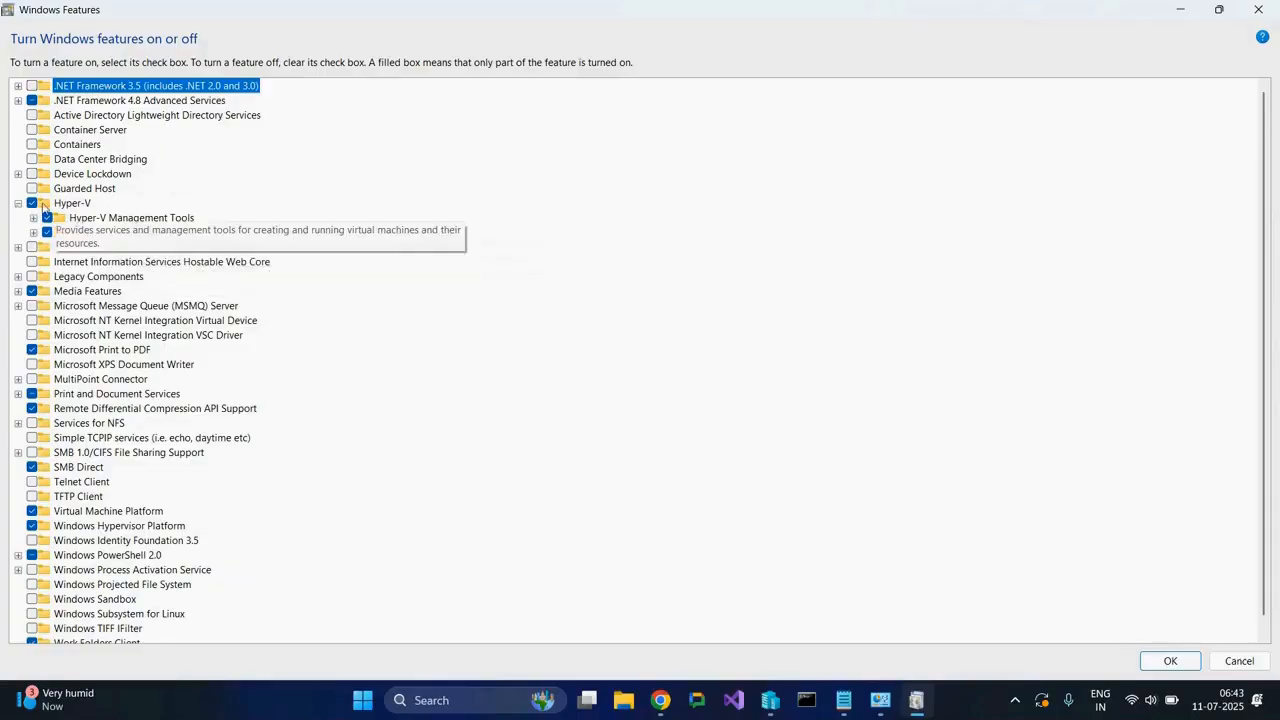
pyautogui.click(18, 203)
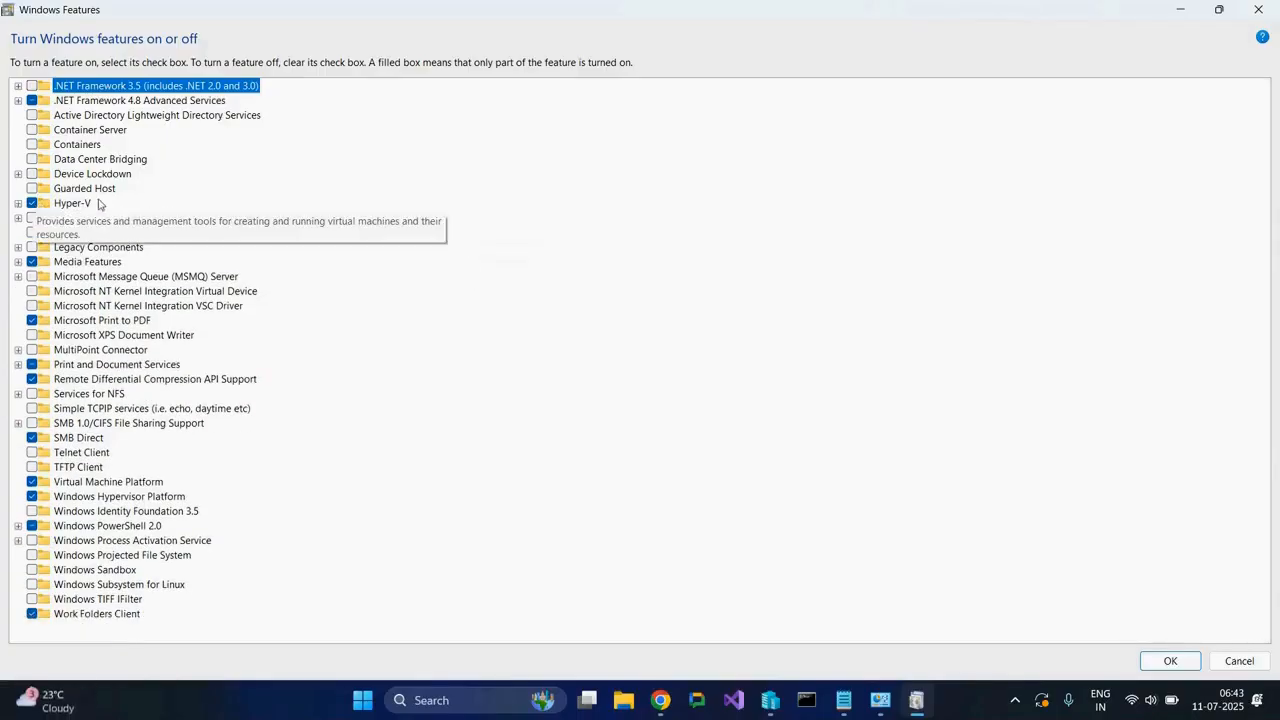
pyautogui.click(1260, 10)
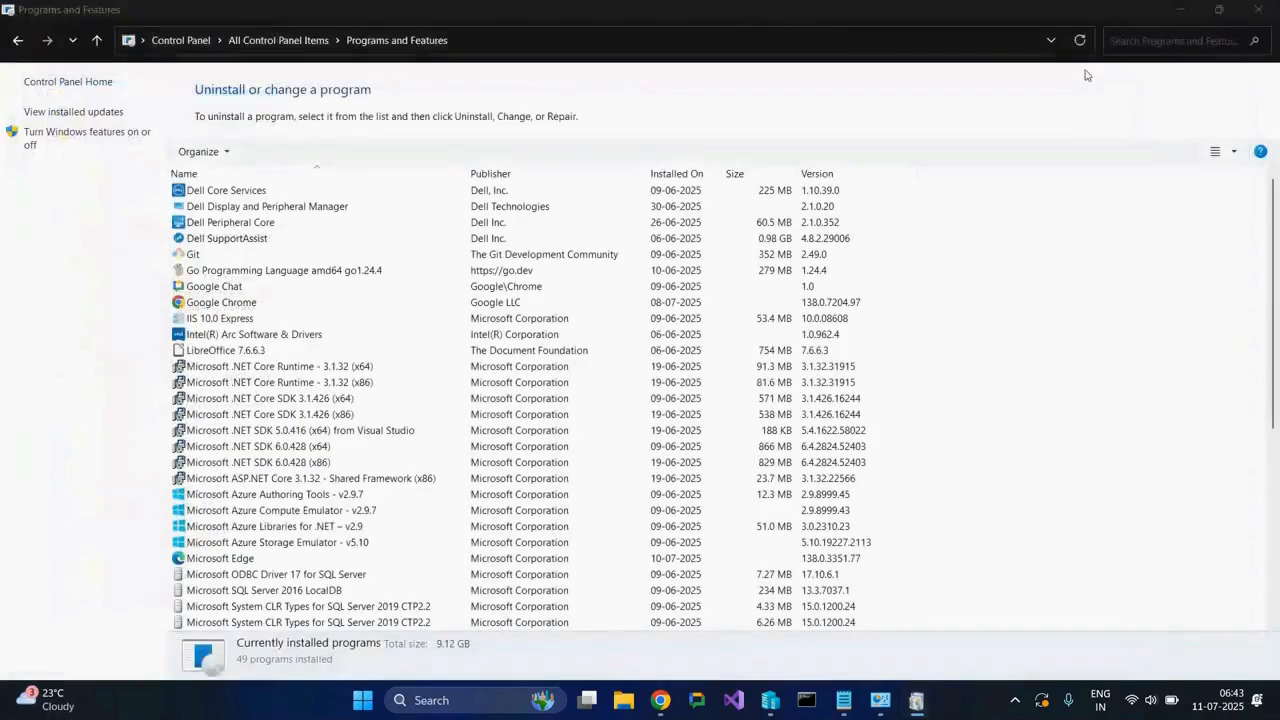
pyautogui.click(1258, 10)
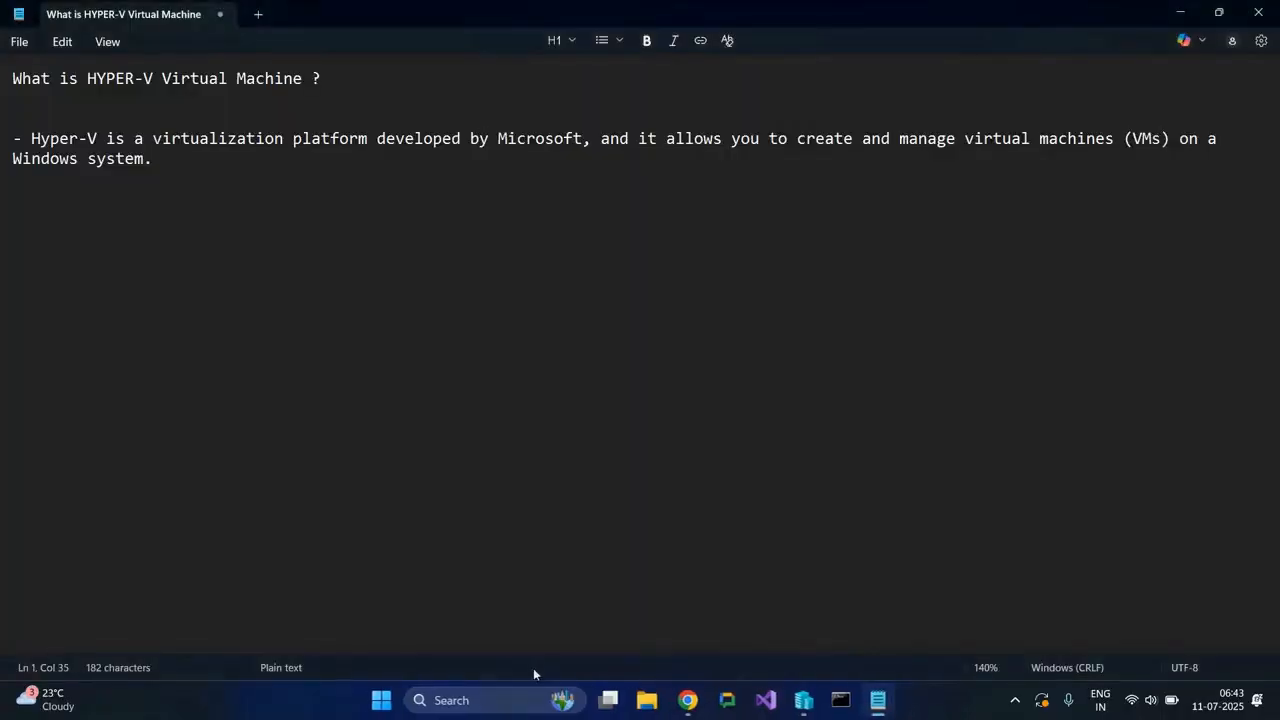
# Search Windows for Hyper-V Manager and bring its window to the front.
pyautogui.click(503, 697)
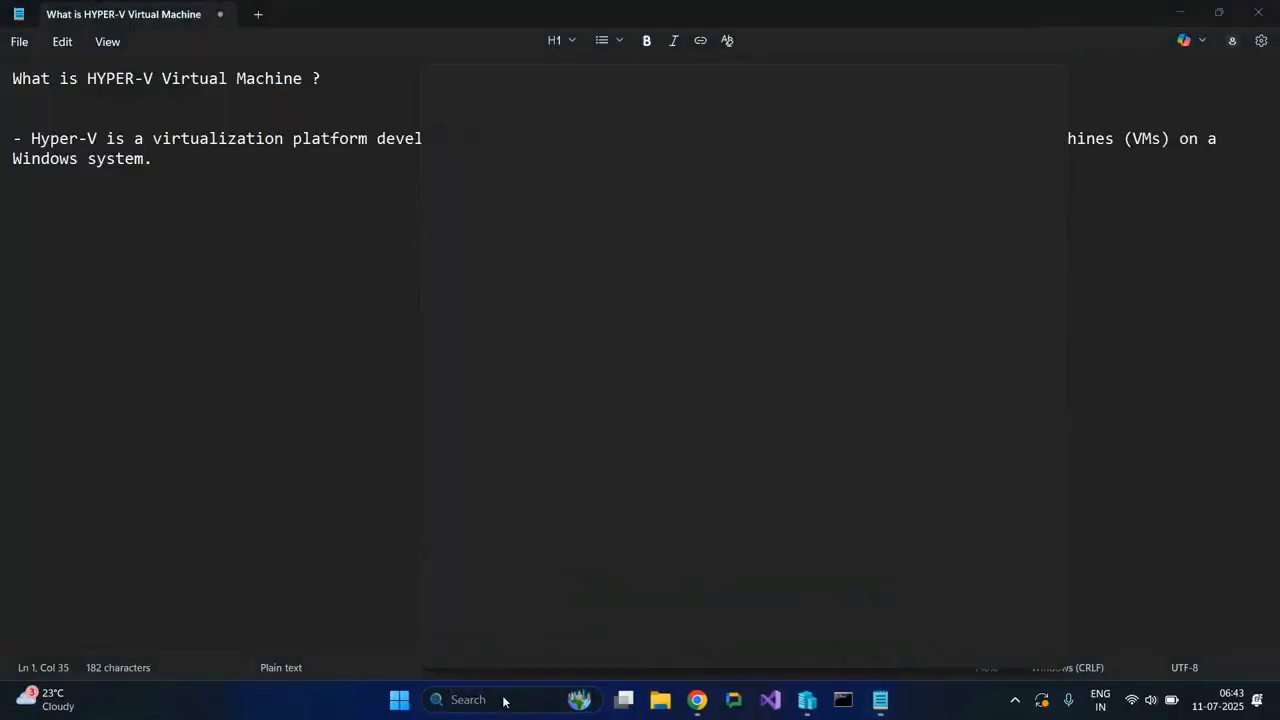
pyautogui.write('Hyoer')
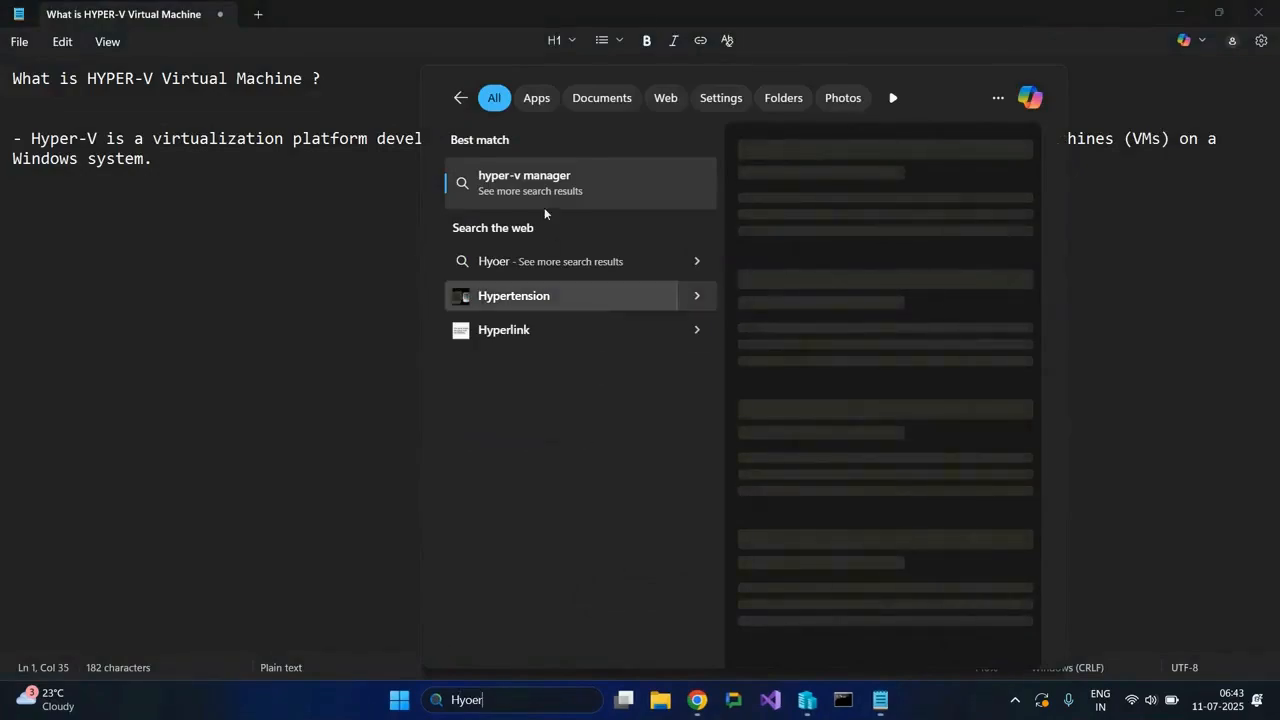
pyautogui.press('BackSpace')
pyautogui.press('BackSpace')
pyautogui.press('BackSpace')
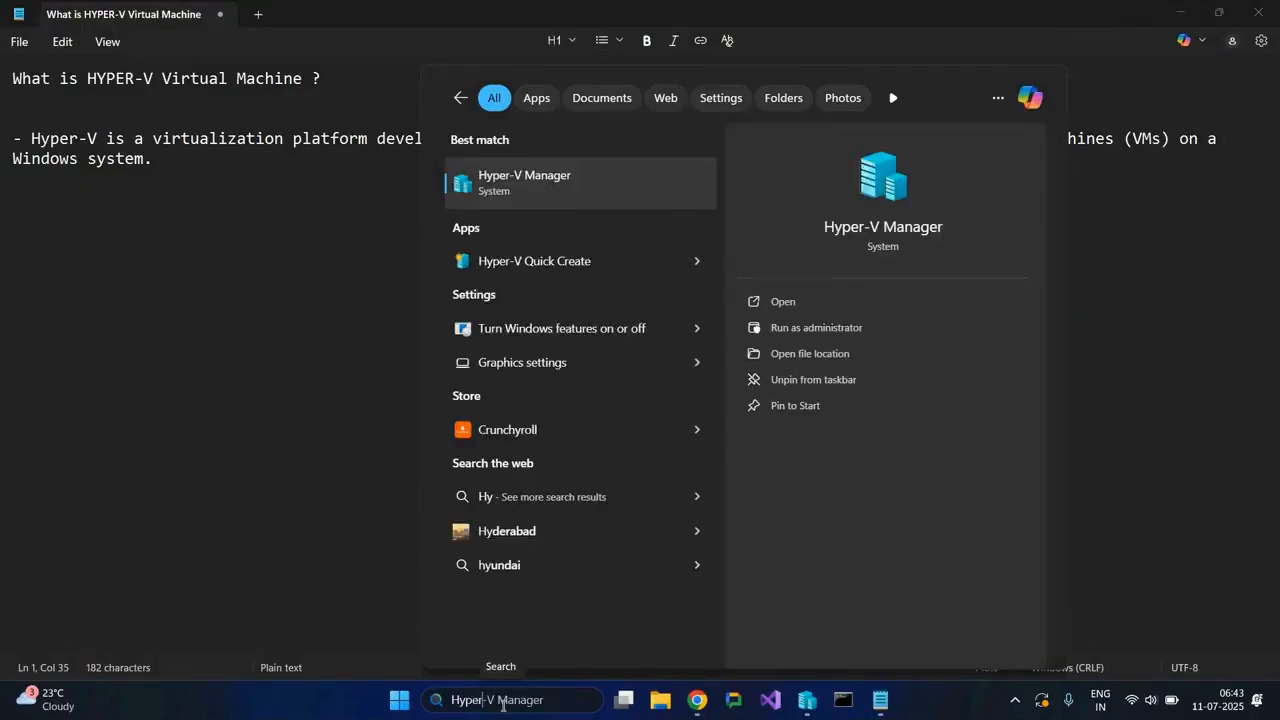
pyautogui.click(543, 183)
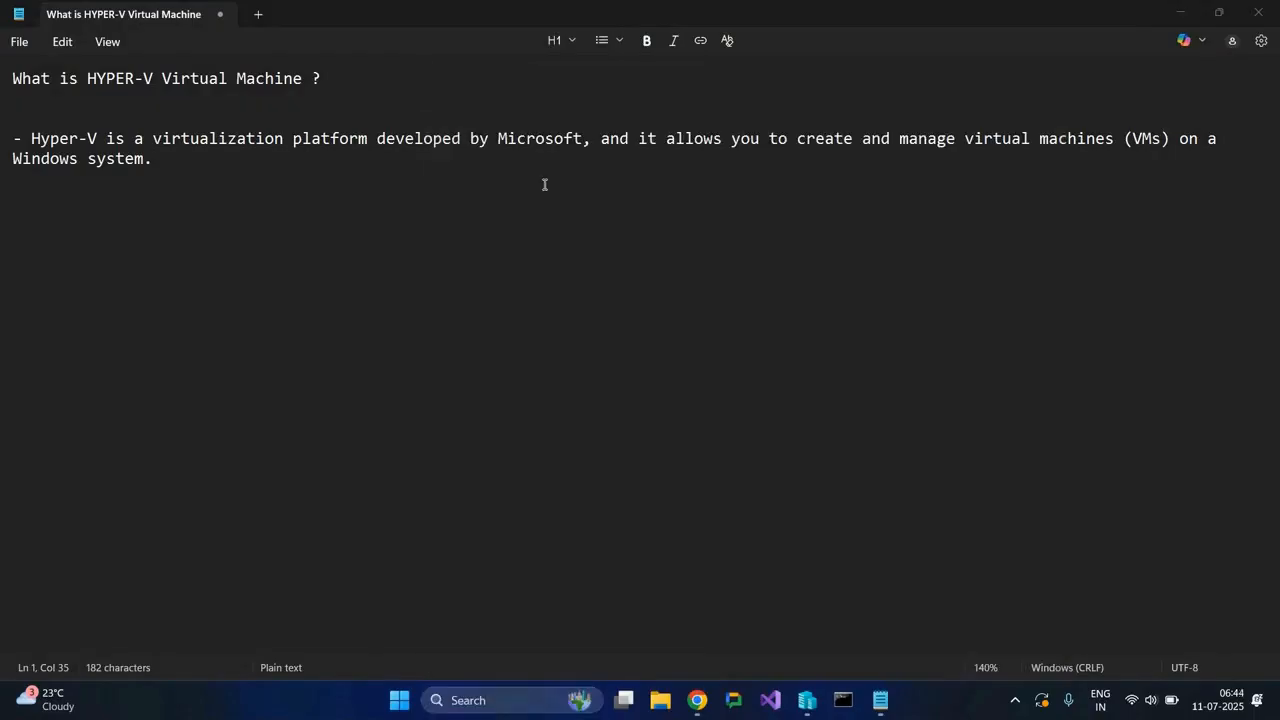
pyautogui.moveTo(800, 703)
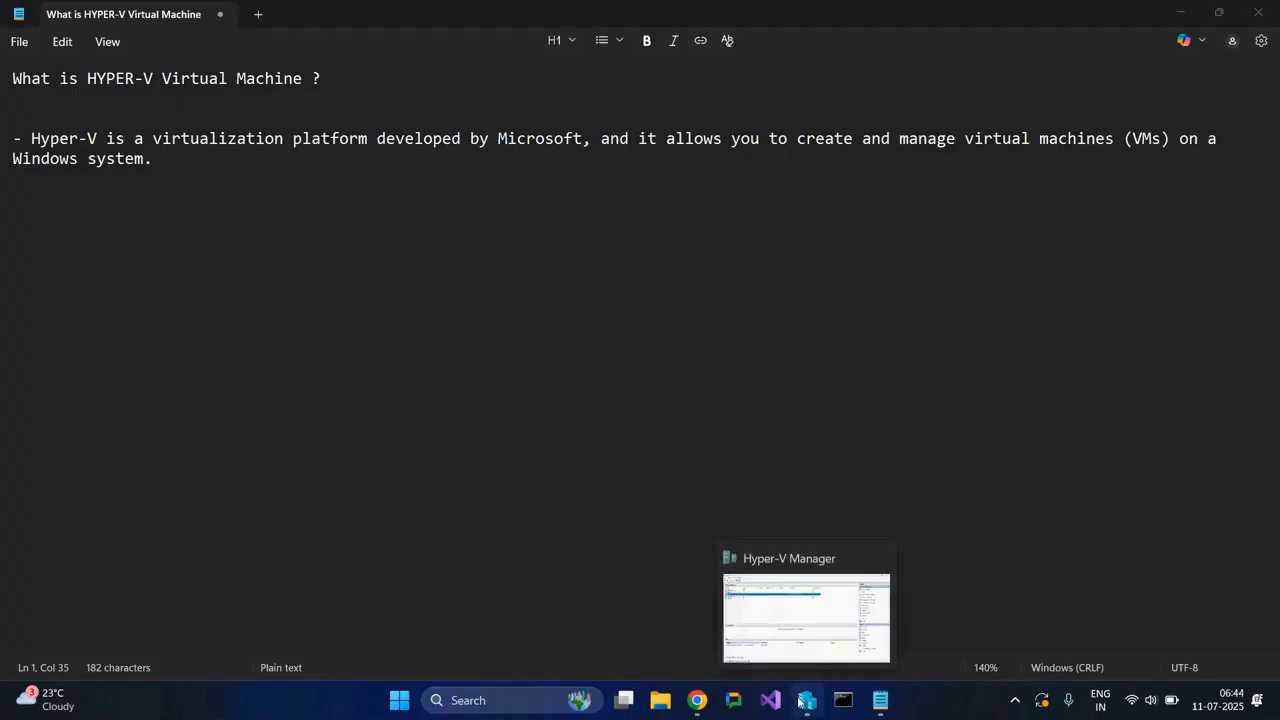
pyautogui.click(803, 630)
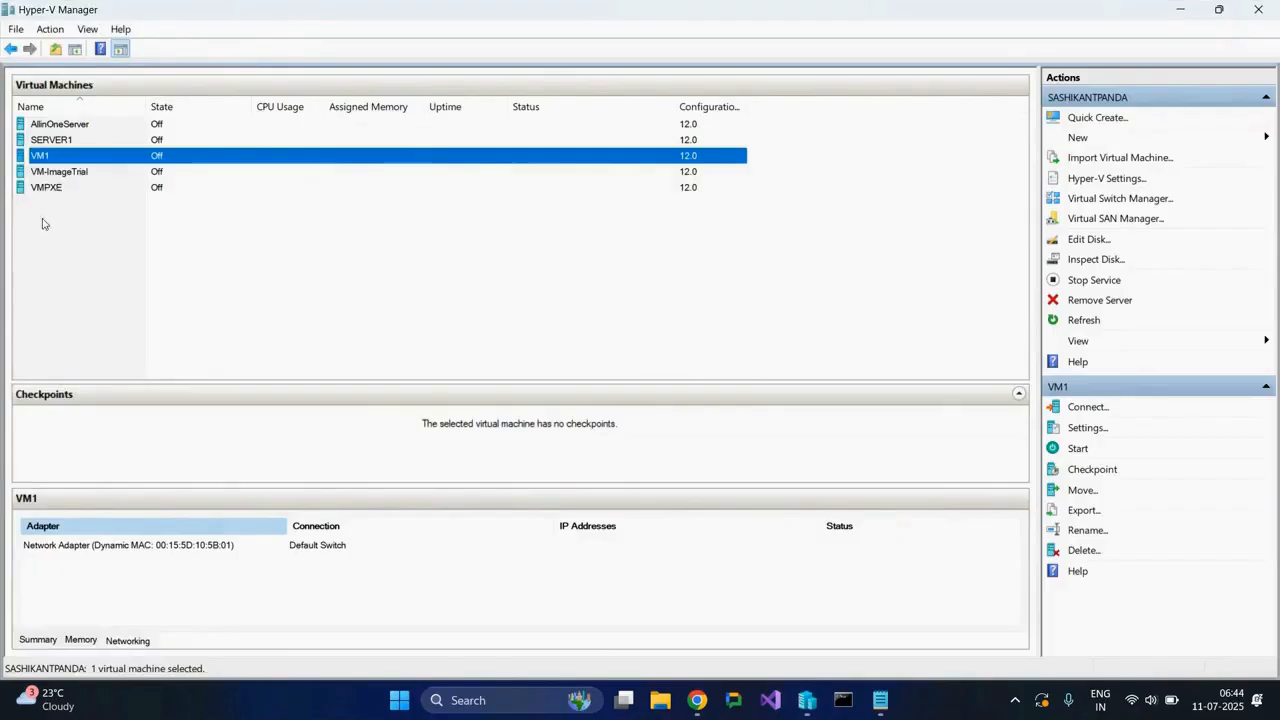
# Start the wizard for a new virtual machine with a custom configuration and name the machine YTV.
pyautogui.click(110, 319)
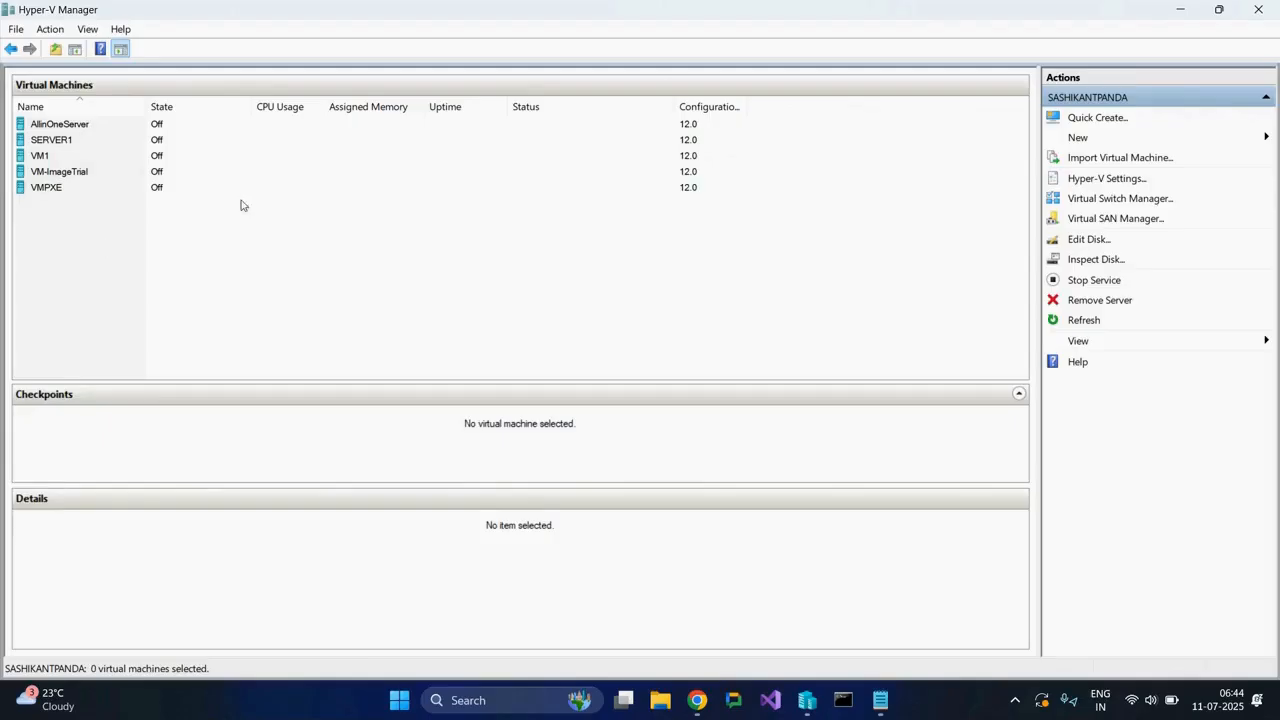
pyautogui.click(1092, 144)
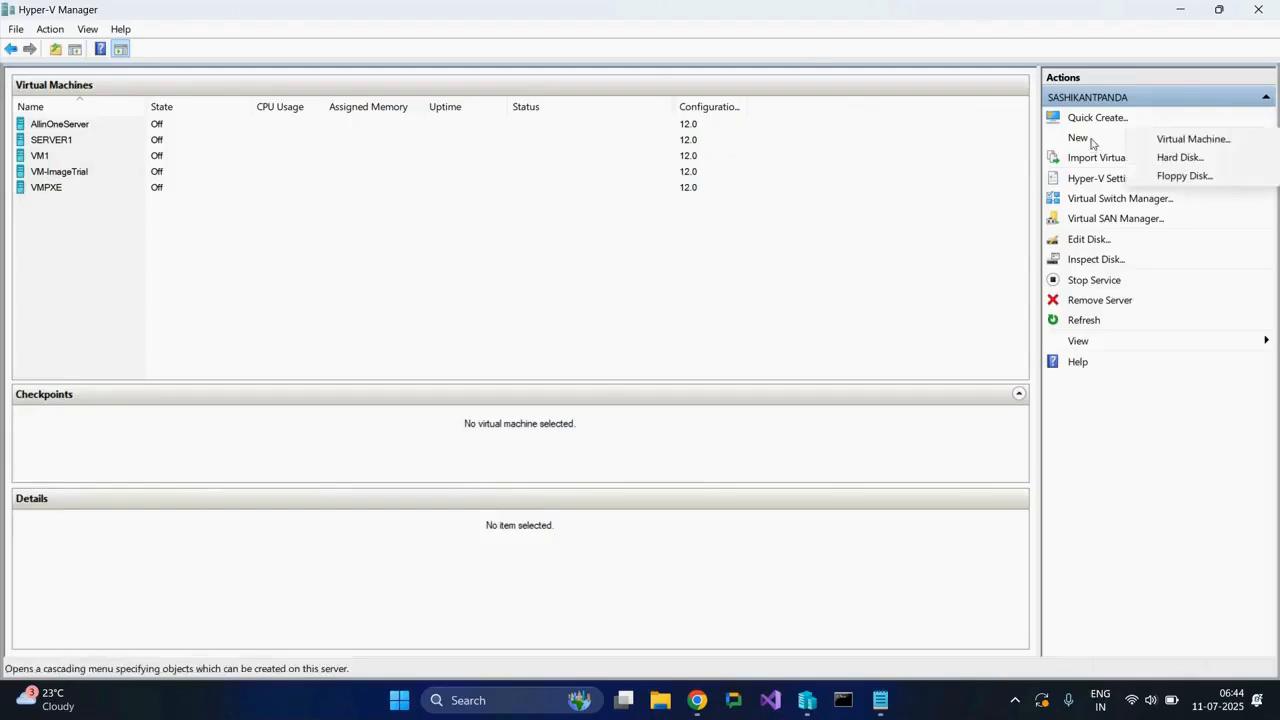
pyautogui.click(1177, 145)
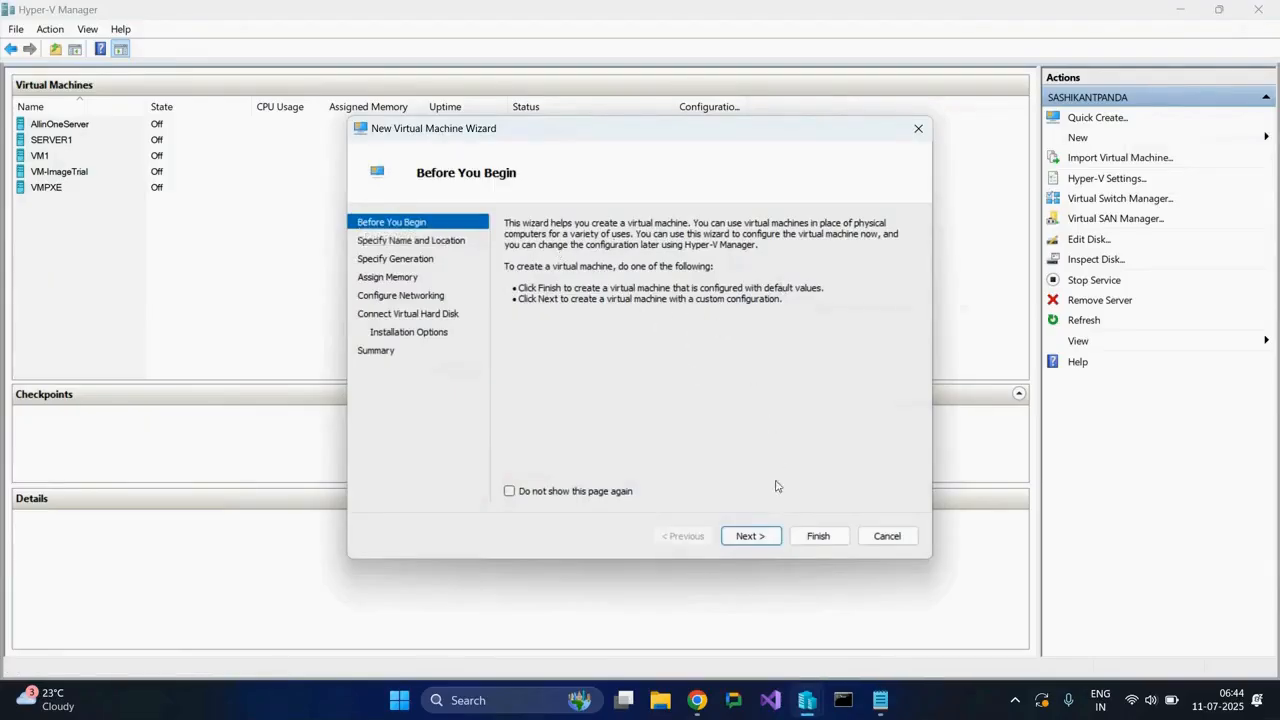
pyautogui.click(748, 537)
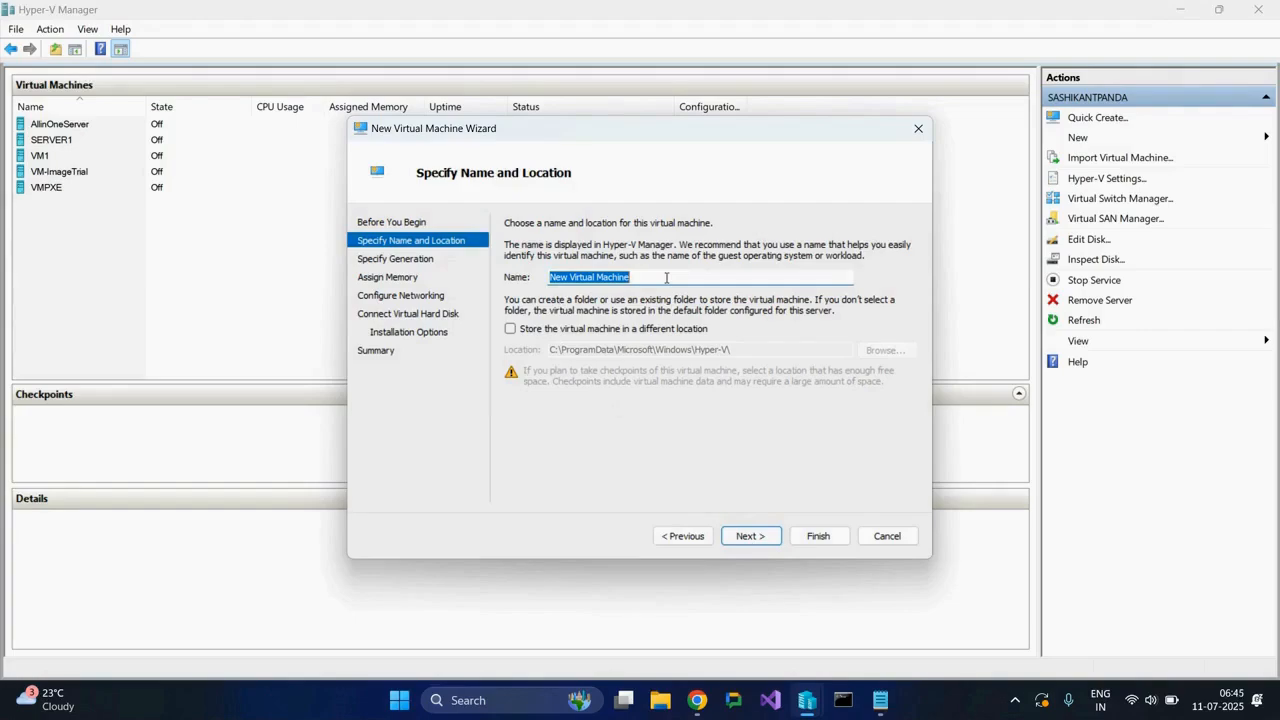
pyautogui.write('YT')
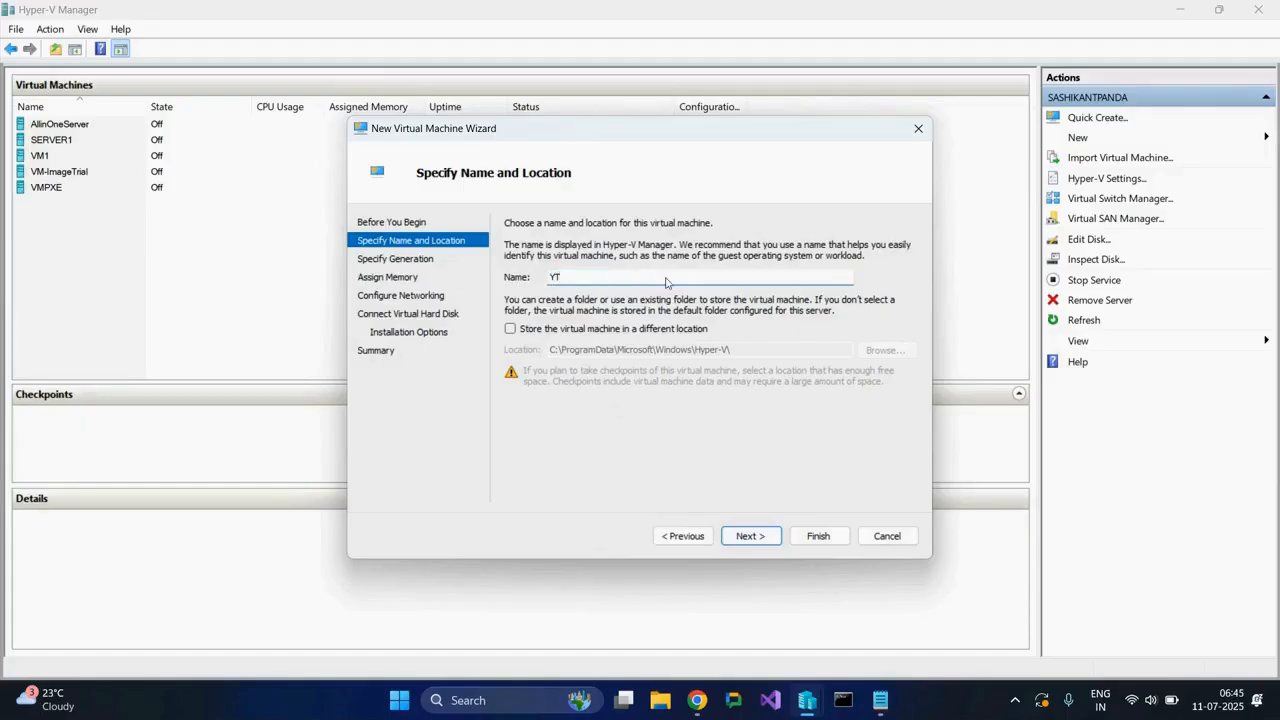
pyautogui.write('V')
# Store the virtual machine in a different location, the folder D:\VirtualMachines\YTV, and continue to the generation choice.
pyautogui.click(510, 330)
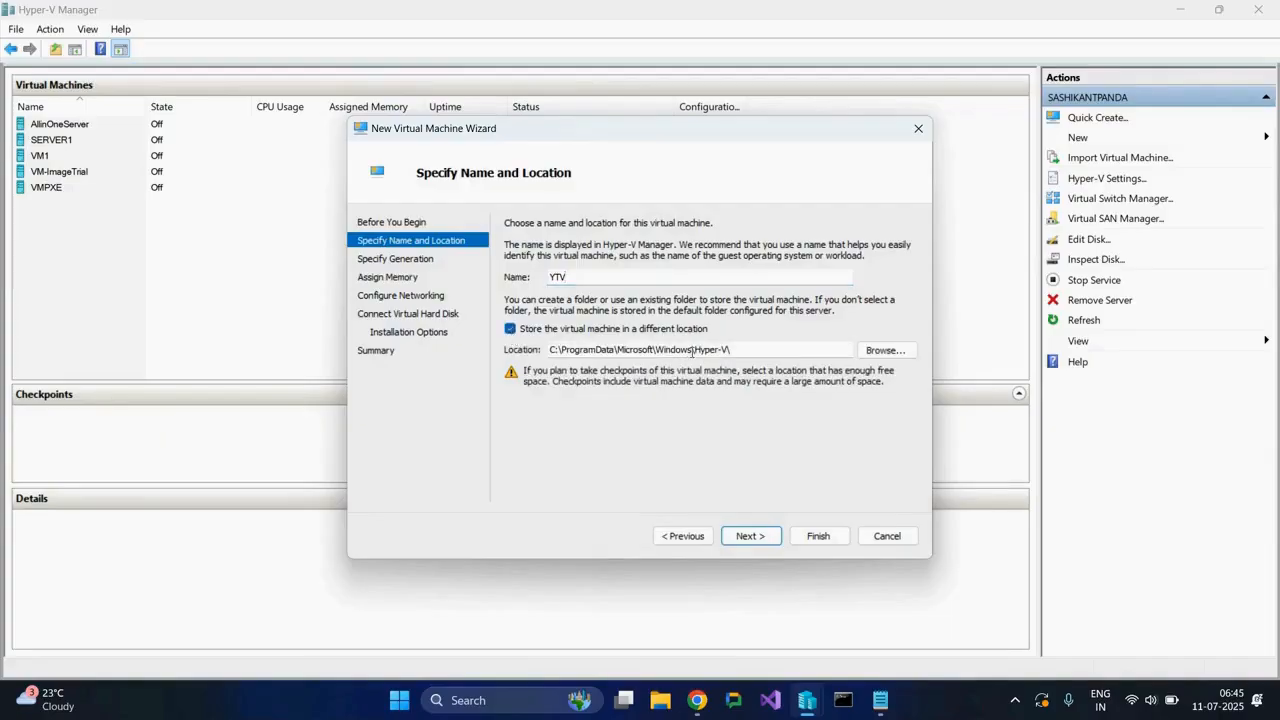
pyautogui.click(885, 351)
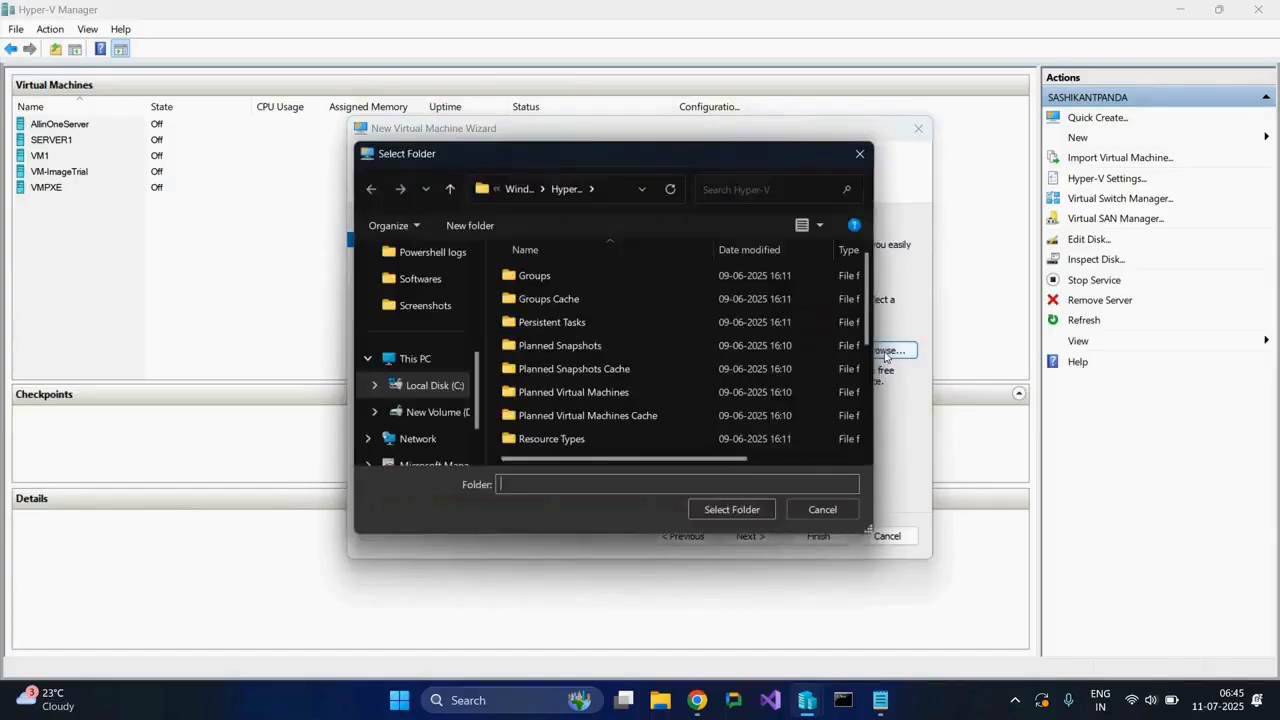
pyautogui.click(446, 418)
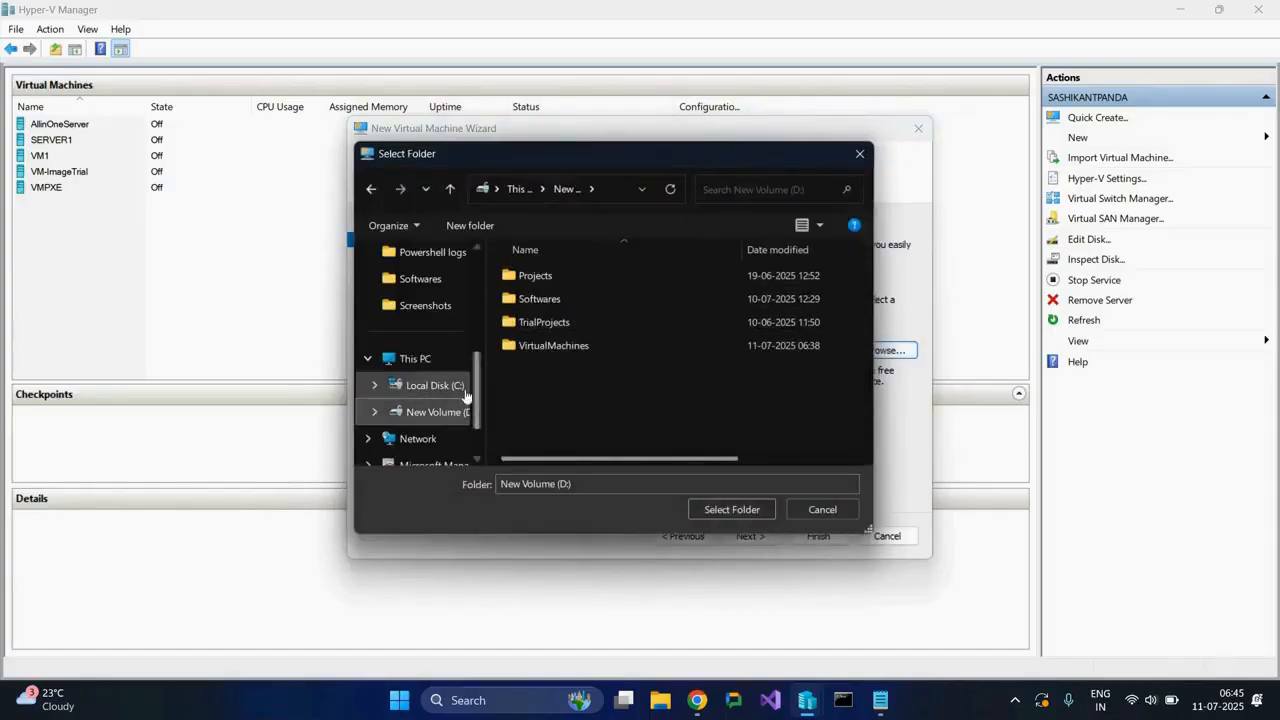
pyautogui.doubleClick(545, 347)
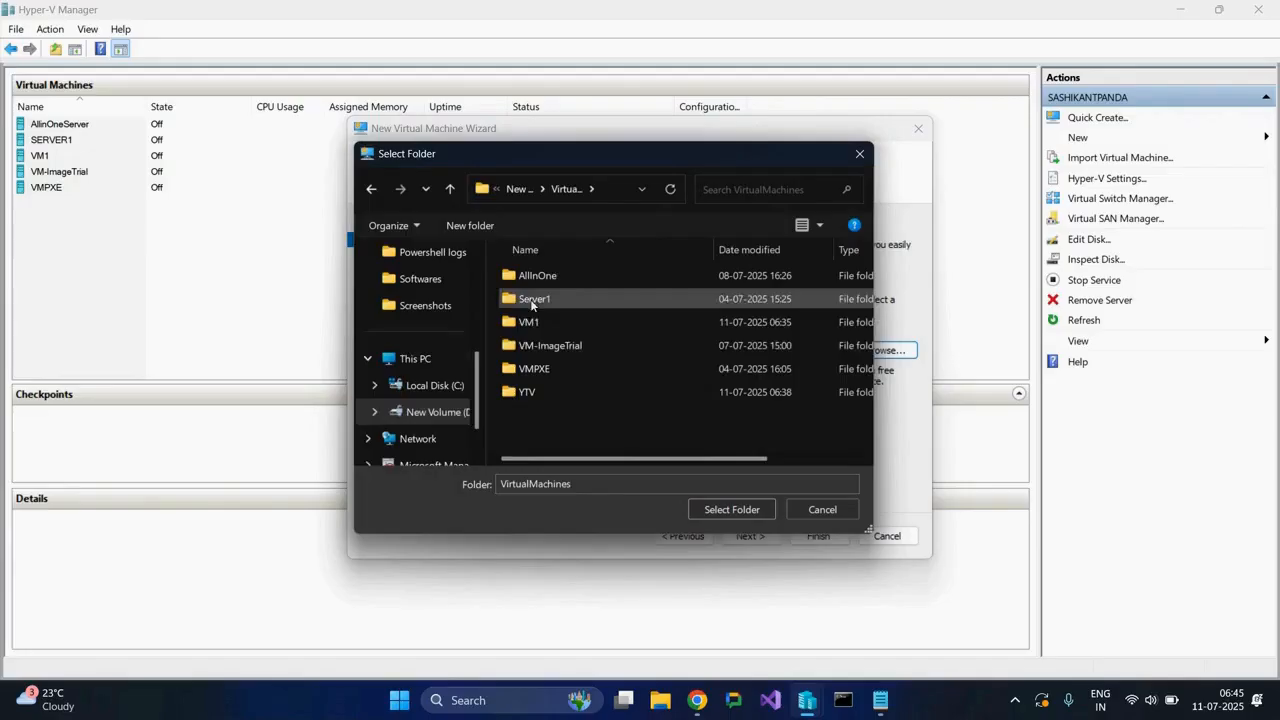
pyautogui.doubleClick(528, 392)
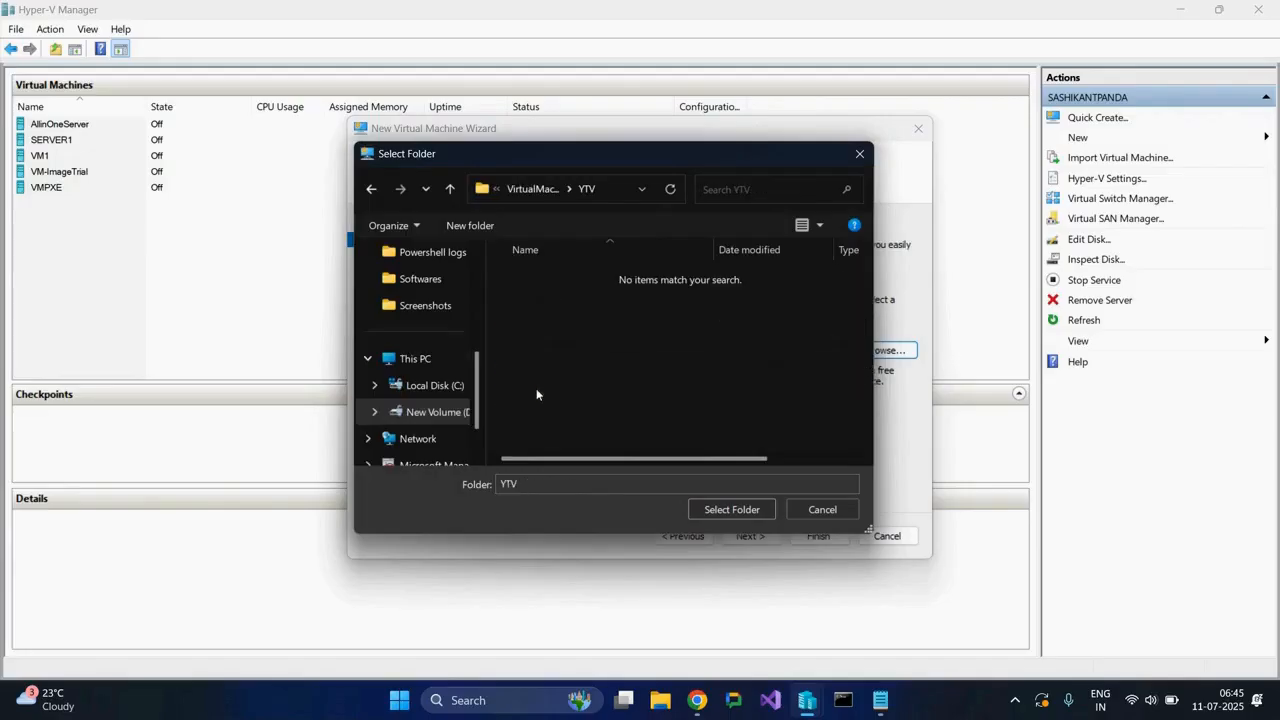
pyautogui.click(740, 507)
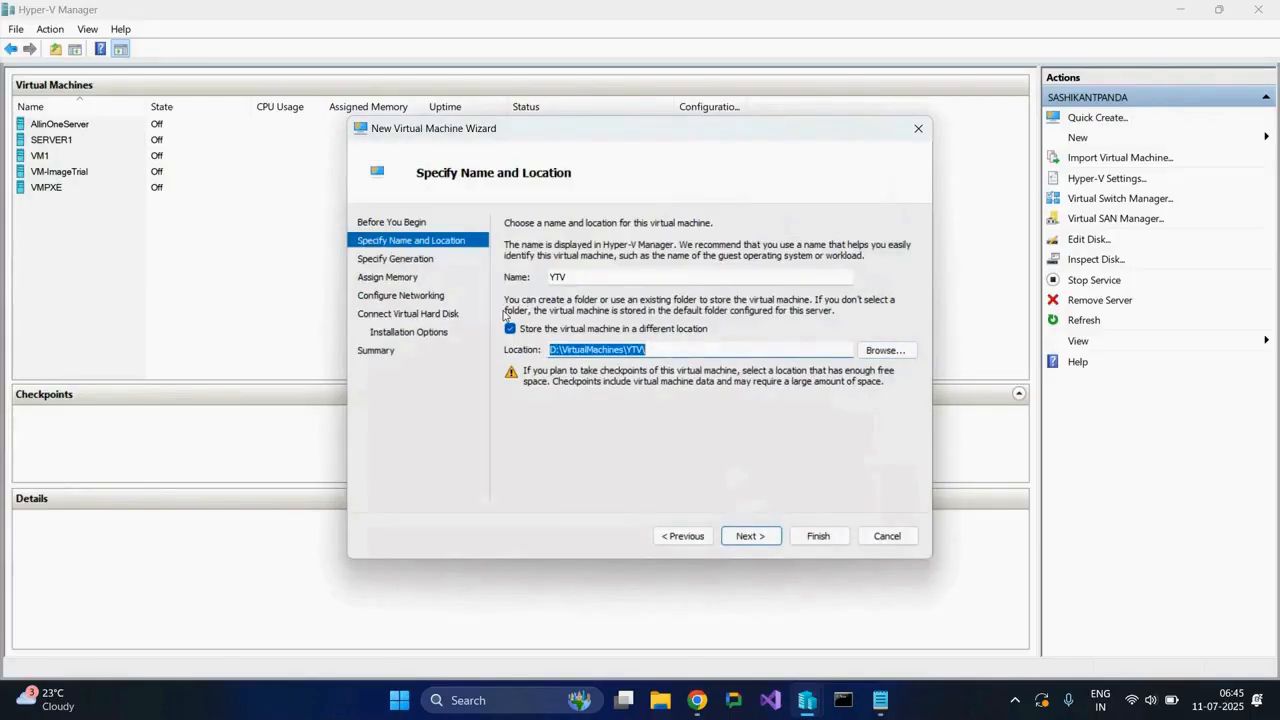
pyautogui.click(751, 536)
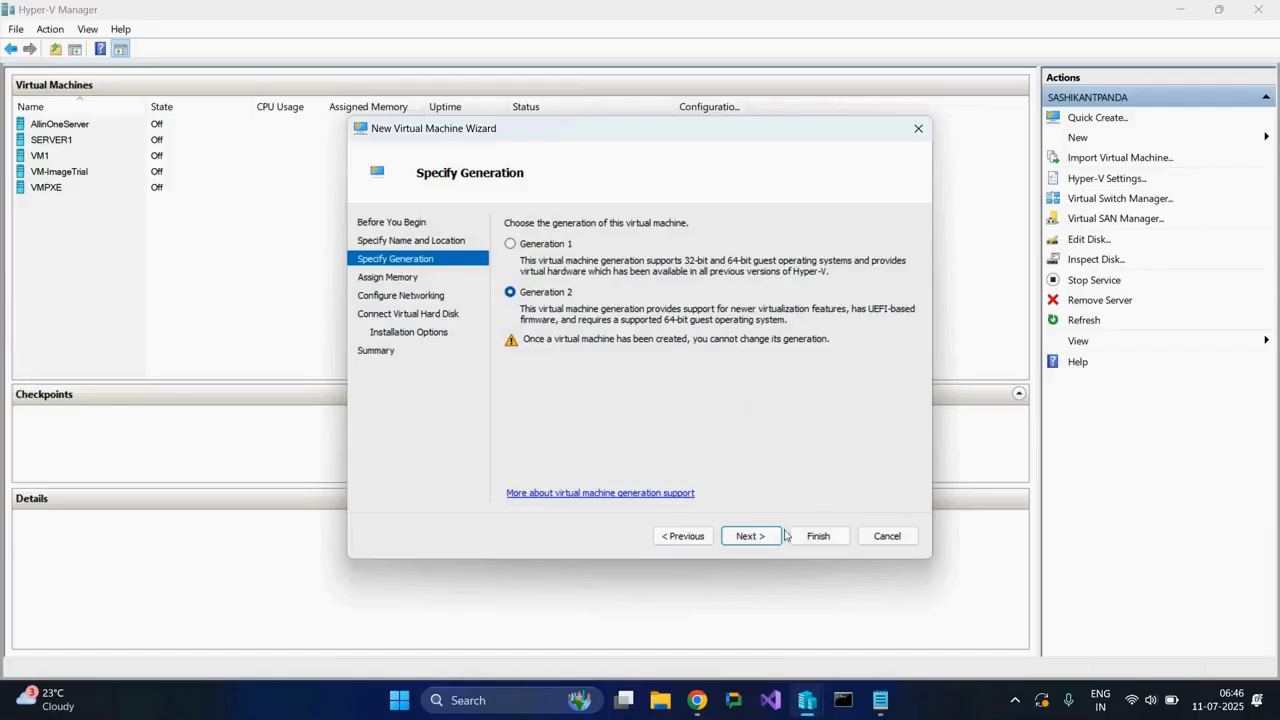
# Accept Generation 2 and a startup memory of 4096 MB with Dynamic Memory enabled for the virtual machine.
pyautogui.click(751, 536)
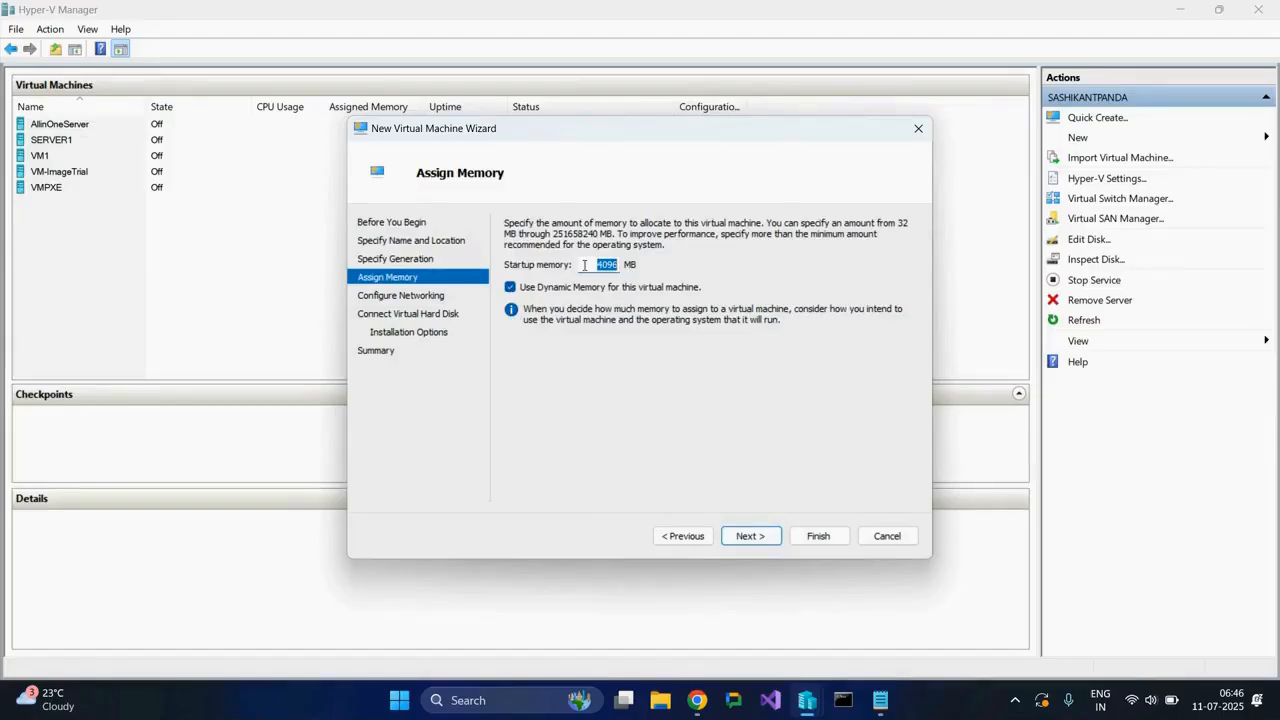
pyautogui.click(751, 537)
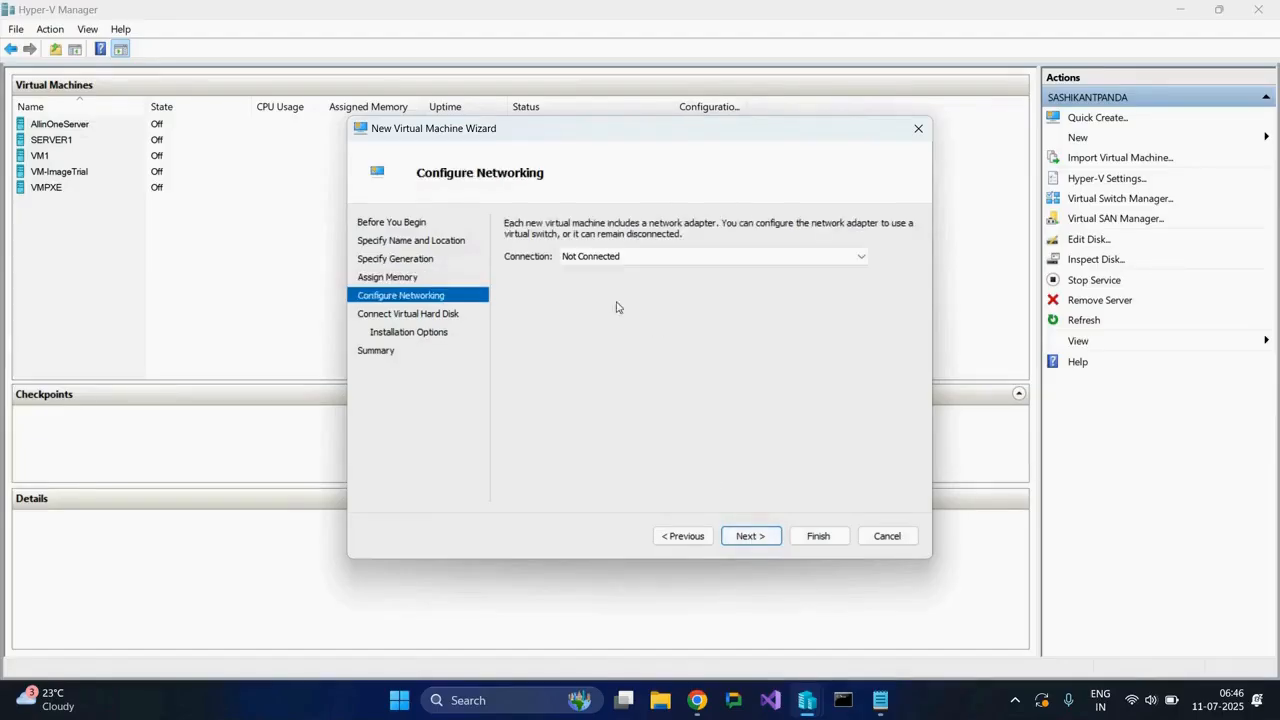
# Connect the virtual machine's network adapter to Default Switch and continue to the virtual hard disk settings.
pyautogui.click(650, 262)
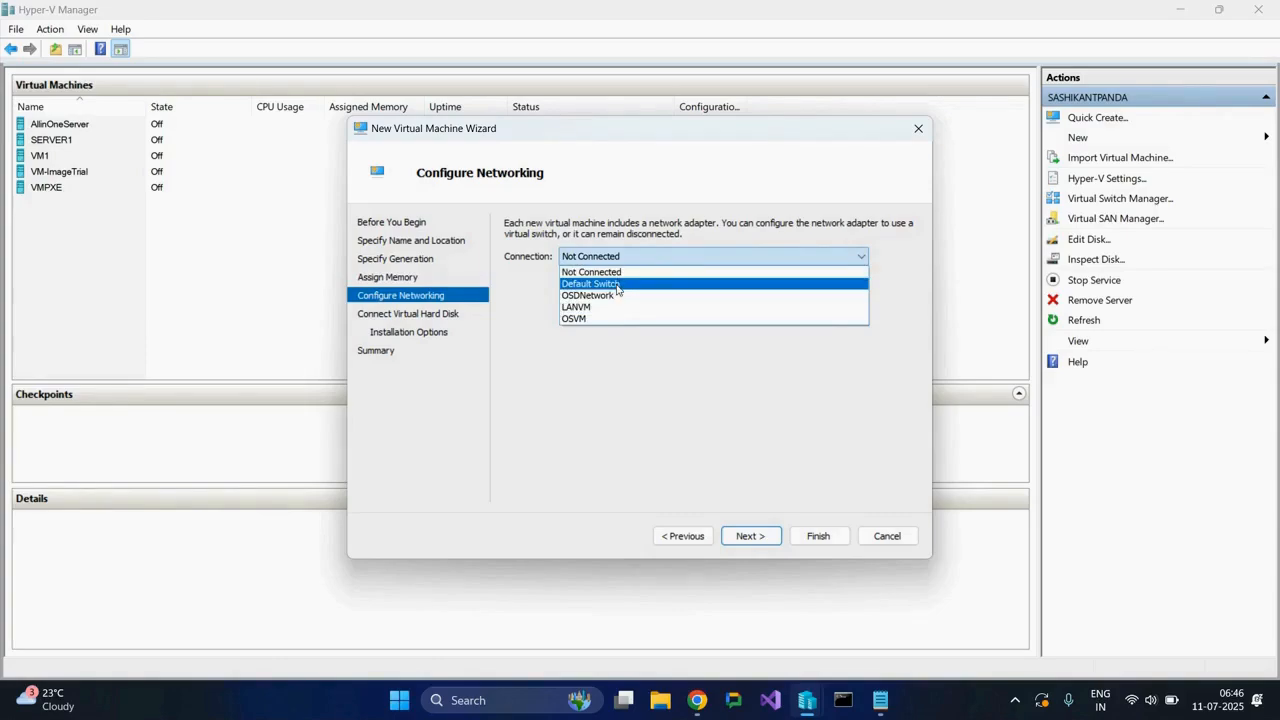
pyautogui.click(617, 285)
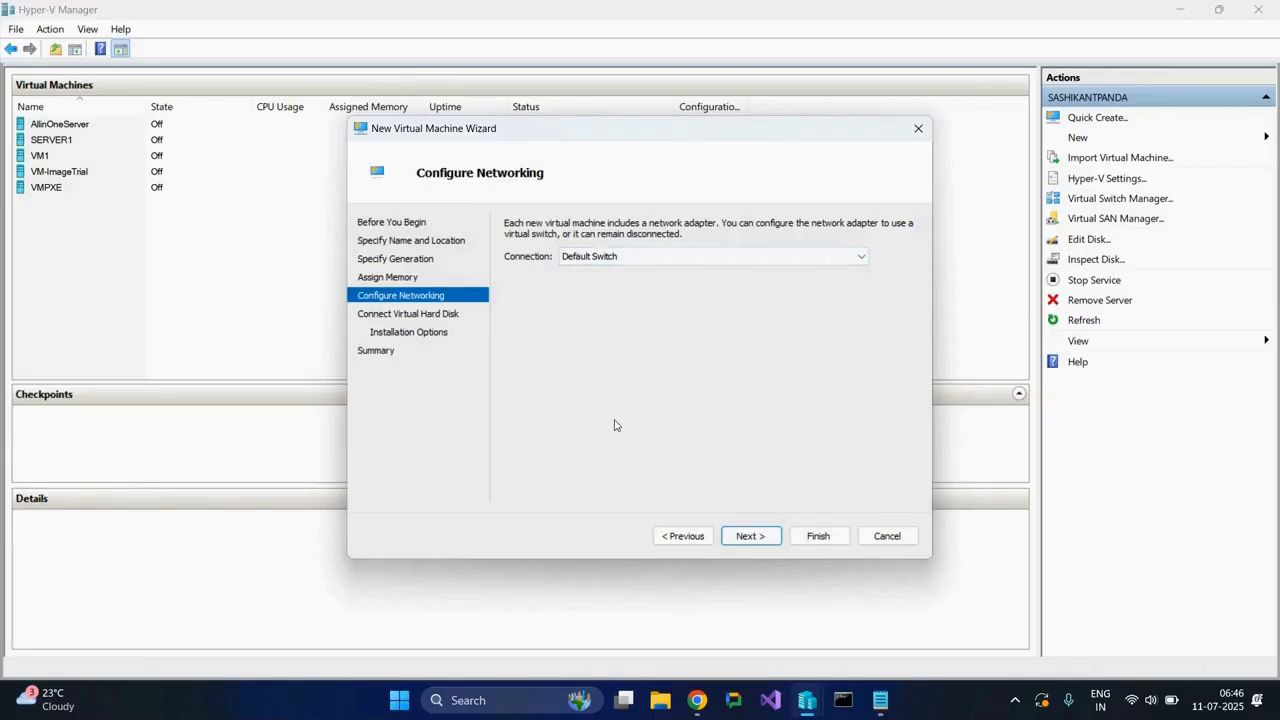
pyautogui.click(750, 536)
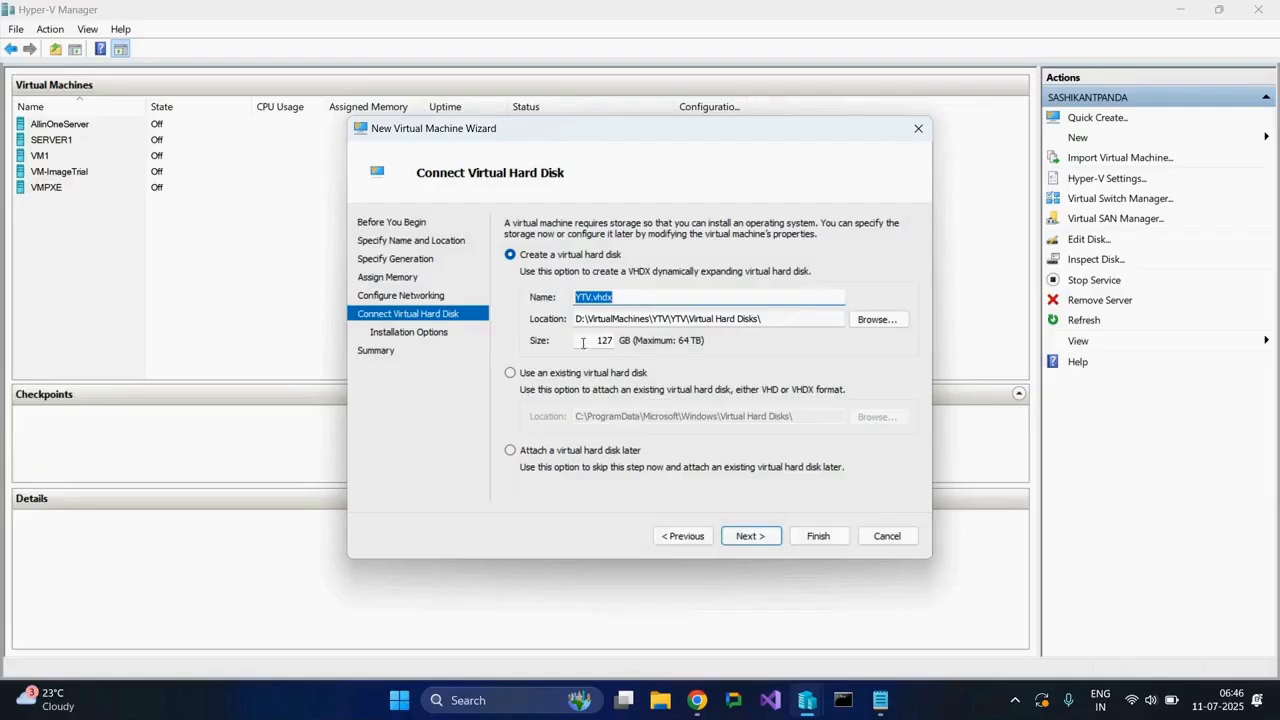
# Set the size of the new virtual hard disk YTV.vhdx to 80 GB and continue to the installation options.
pyautogui.moveTo(592, 340); pyautogui.dragTo(686, 347)
pyautogui.write('80')
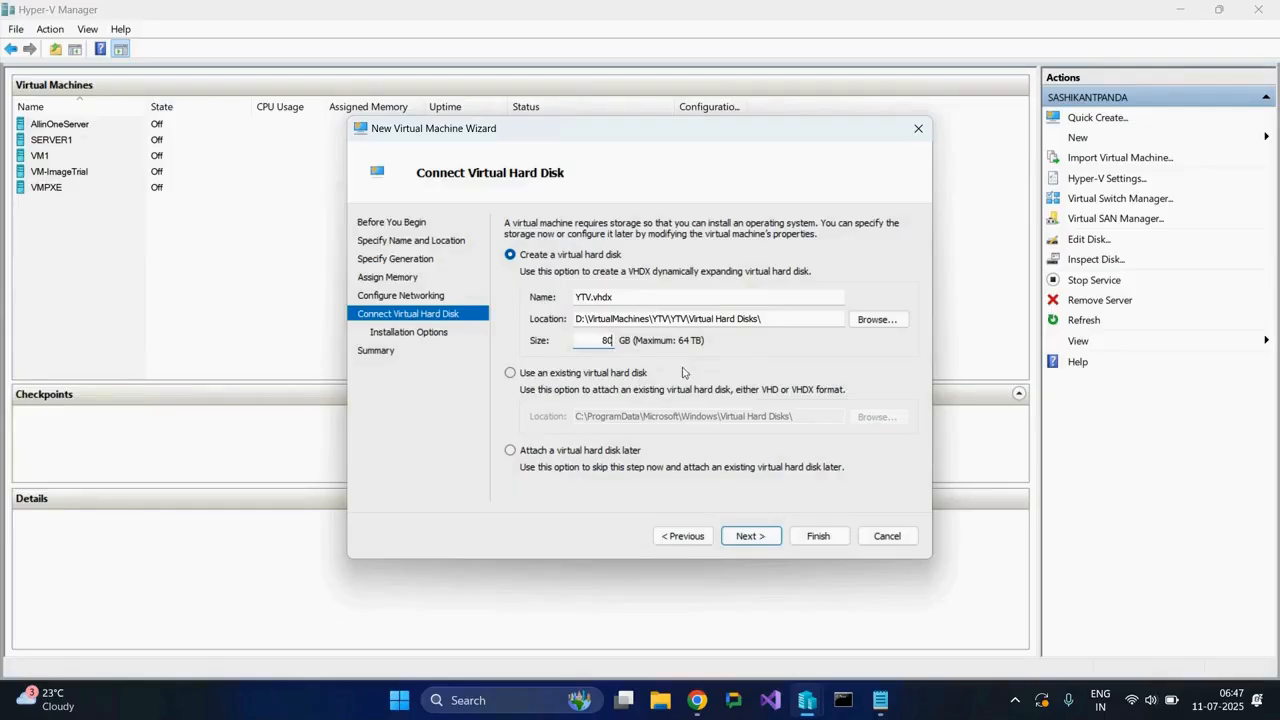
pyautogui.click(751, 536)
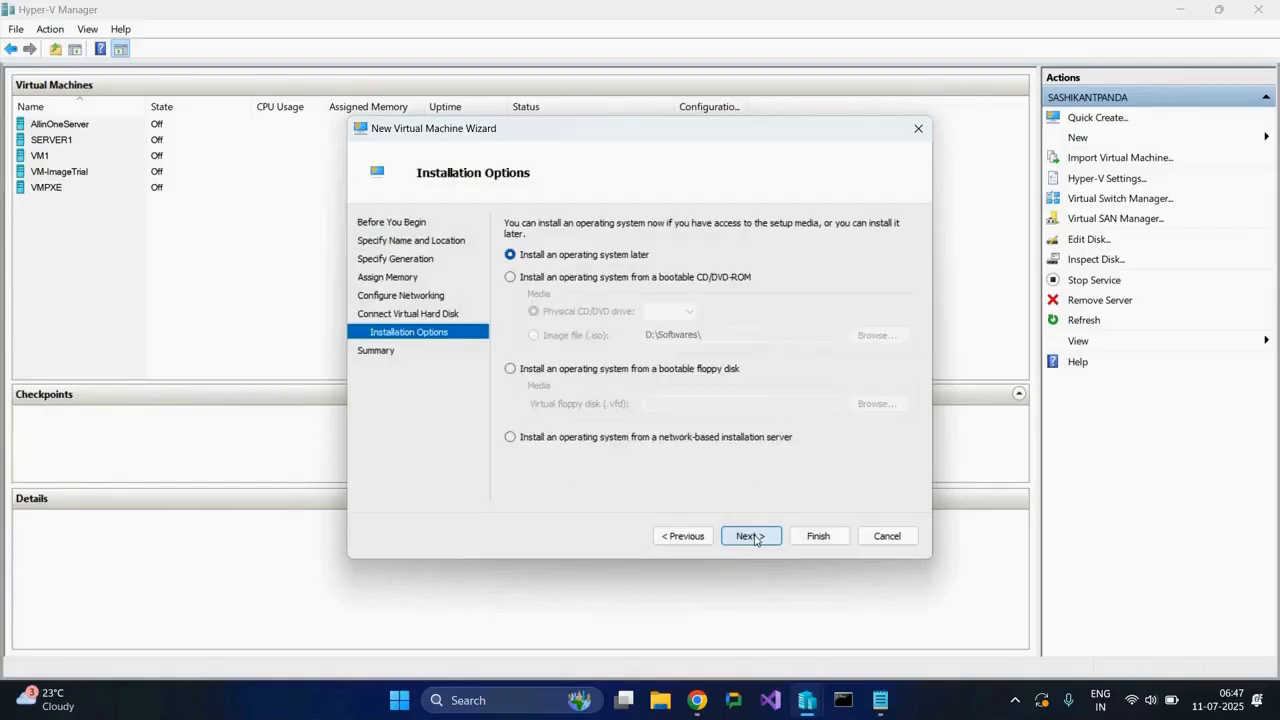
# Choose to install the operating system from the image file D:\Softwares\Windows.iso and finish creating the virtual machine.
pyautogui.click(511, 278)
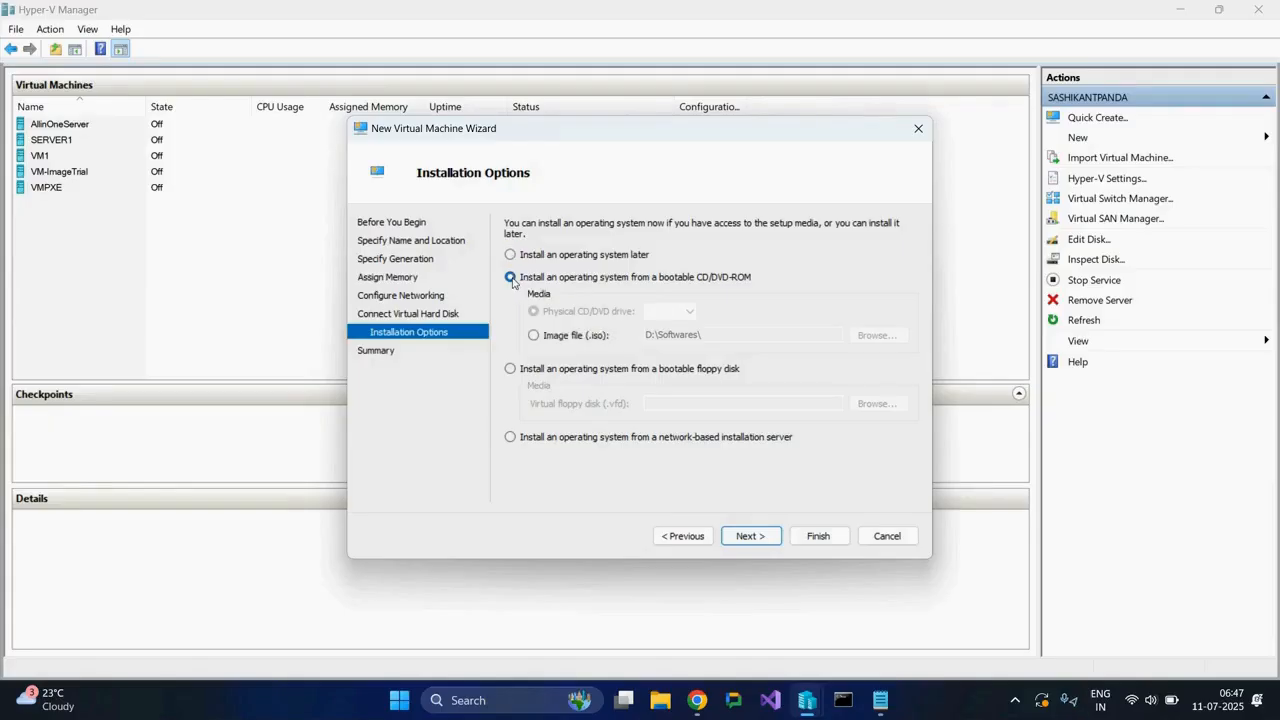
pyautogui.click(534, 337)
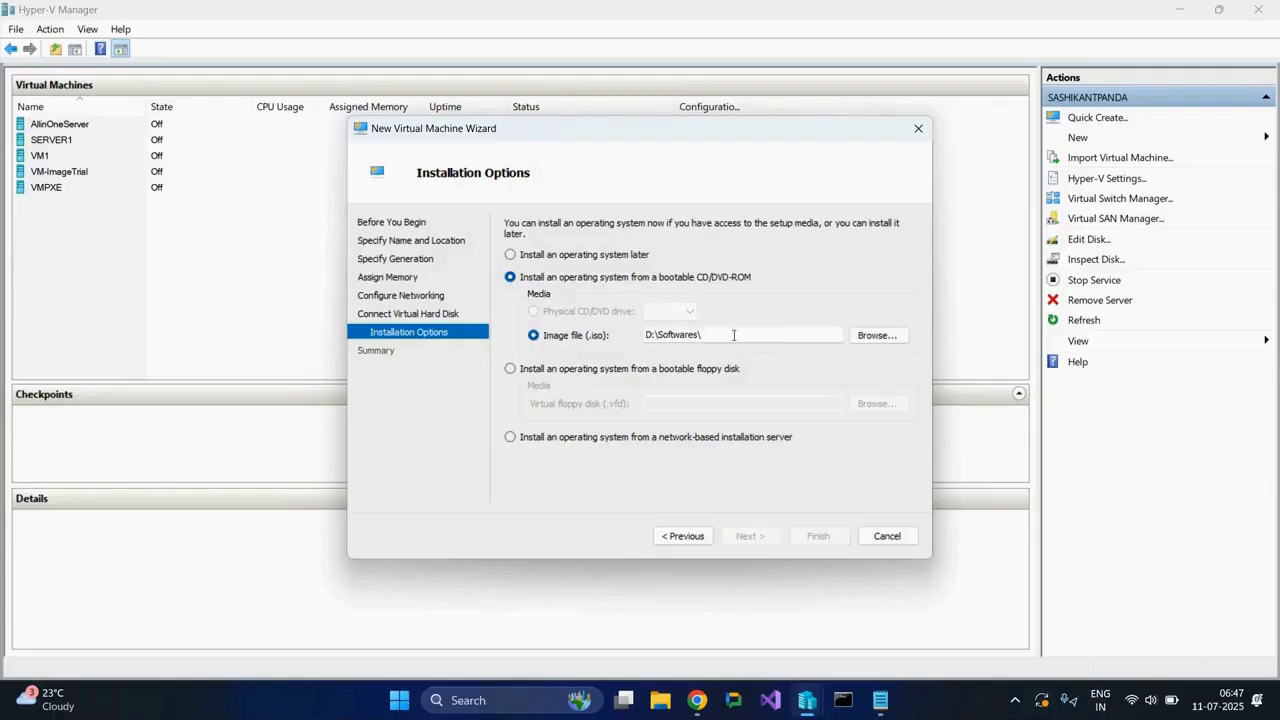
pyautogui.click(871, 338)
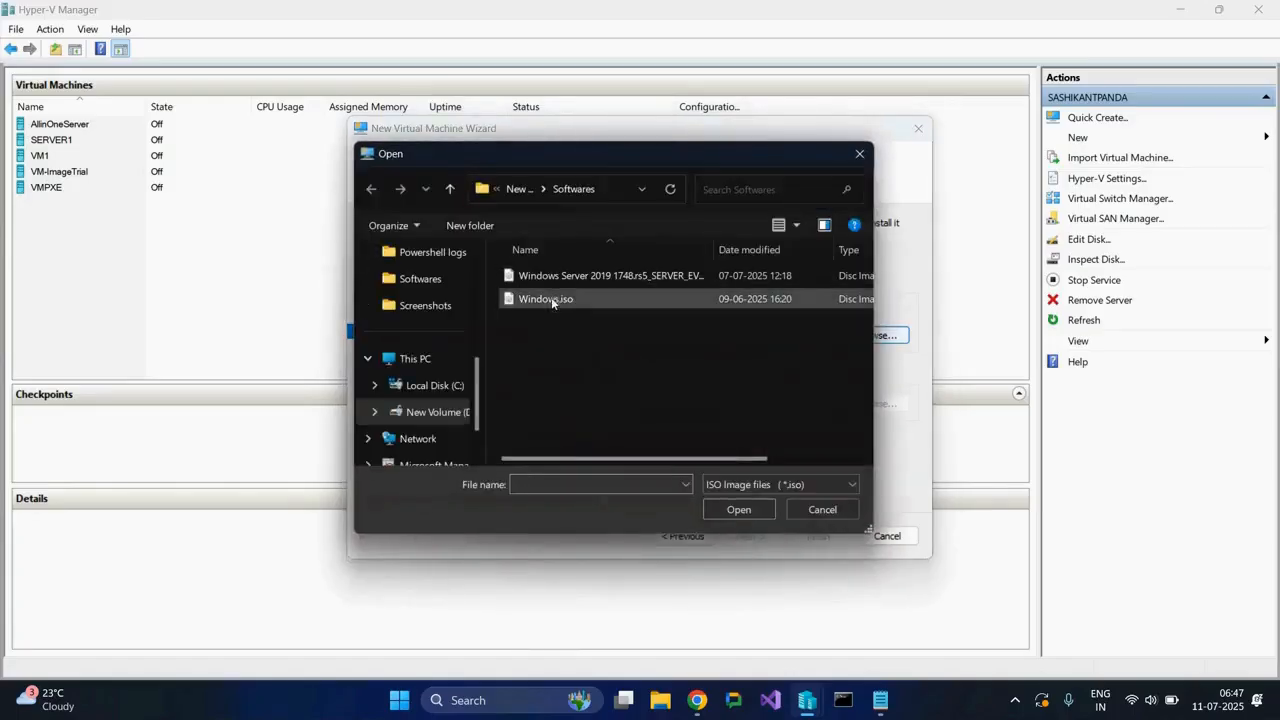
pyautogui.click(540, 302)
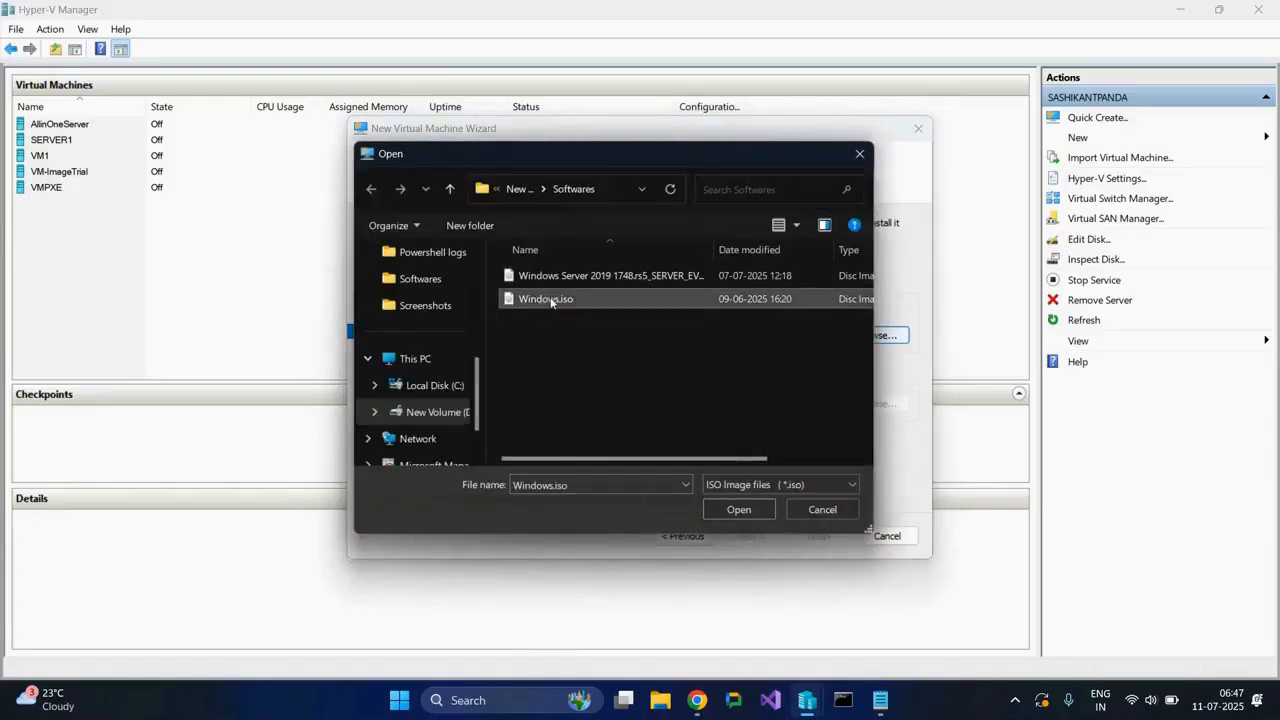
pyautogui.doubleClick(550, 302)
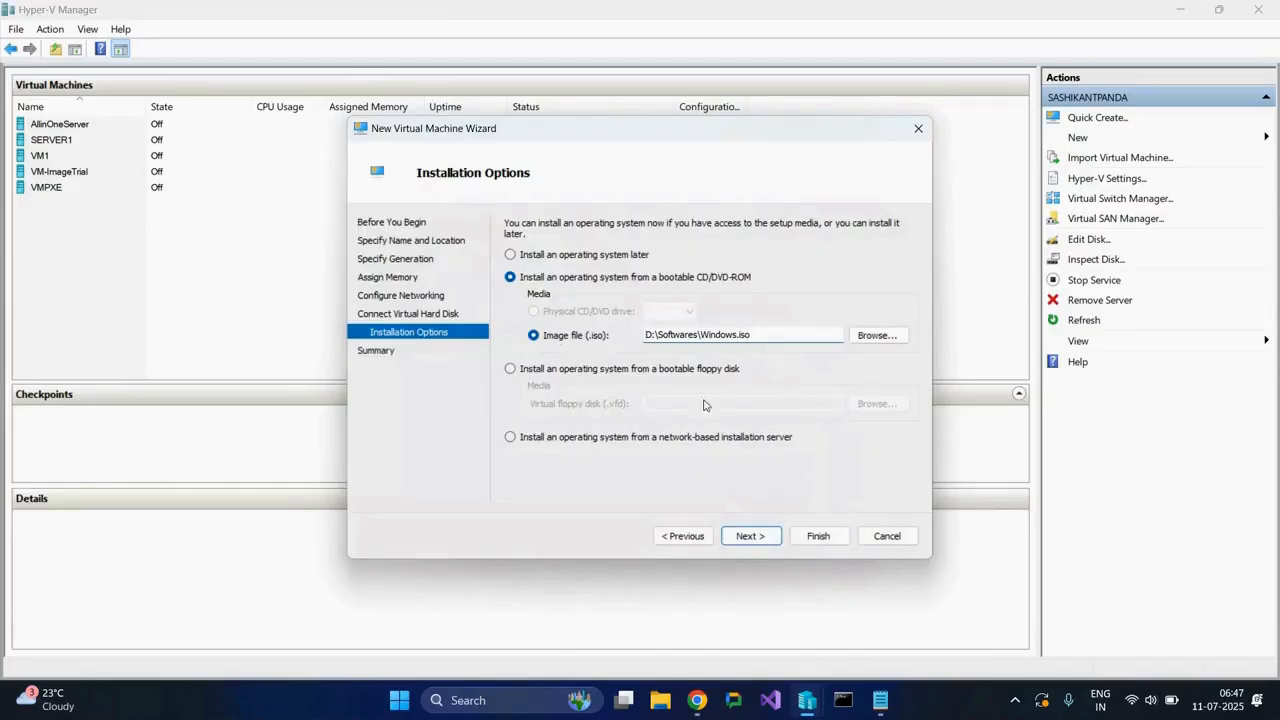
pyautogui.click(750, 536)
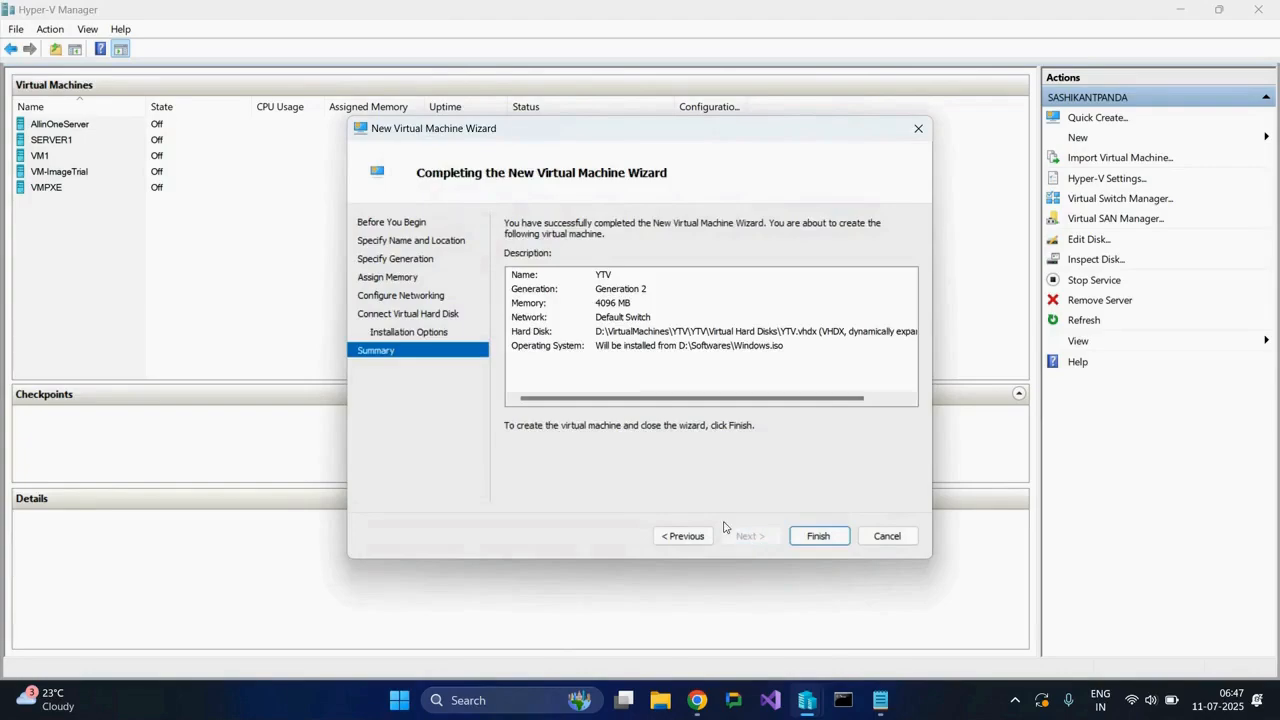
pyautogui.click(819, 536)
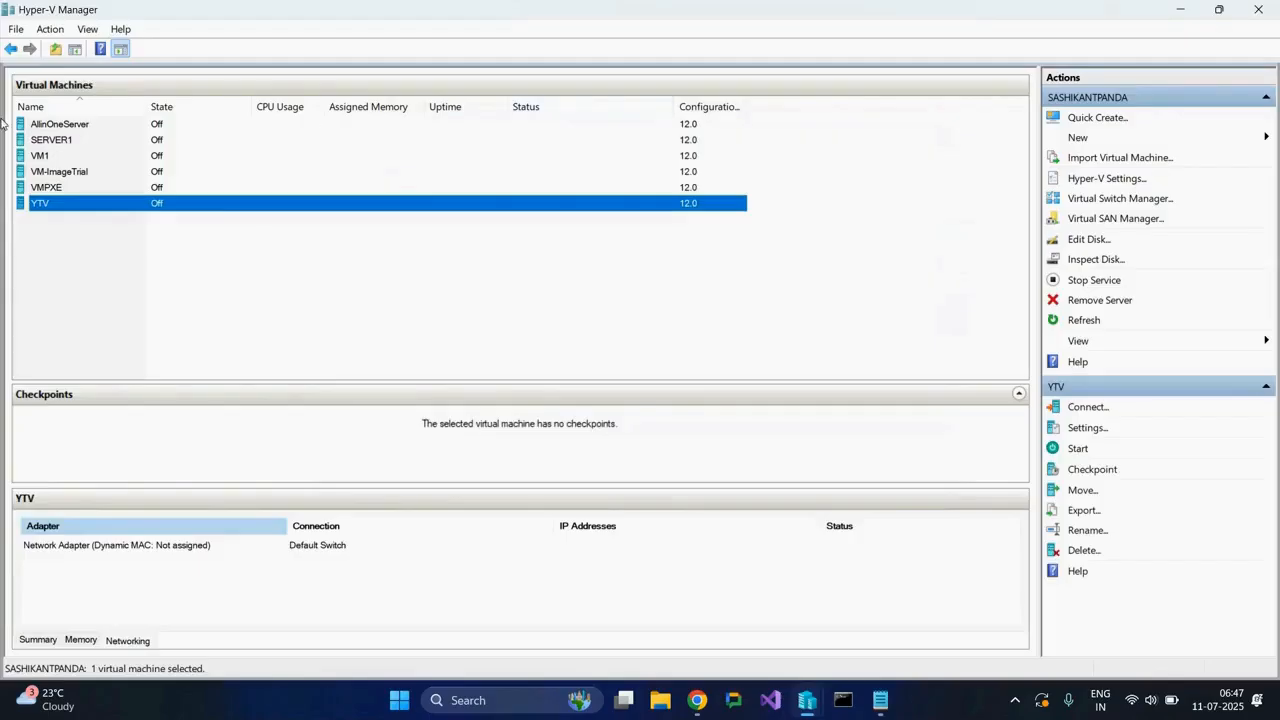
# Connect to the YTV virtual machine, start it and show its connection window in full screen.
pyautogui.rightClick(57, 209)
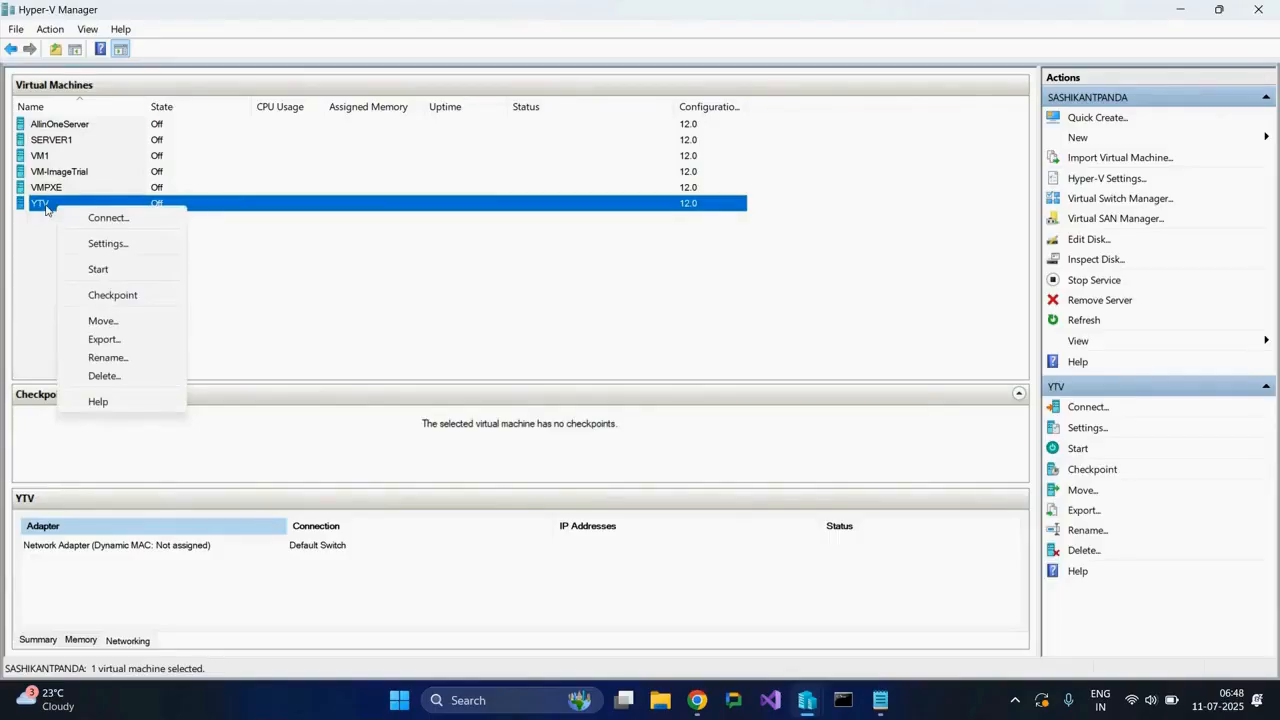
pyautogui.click(115, 217)
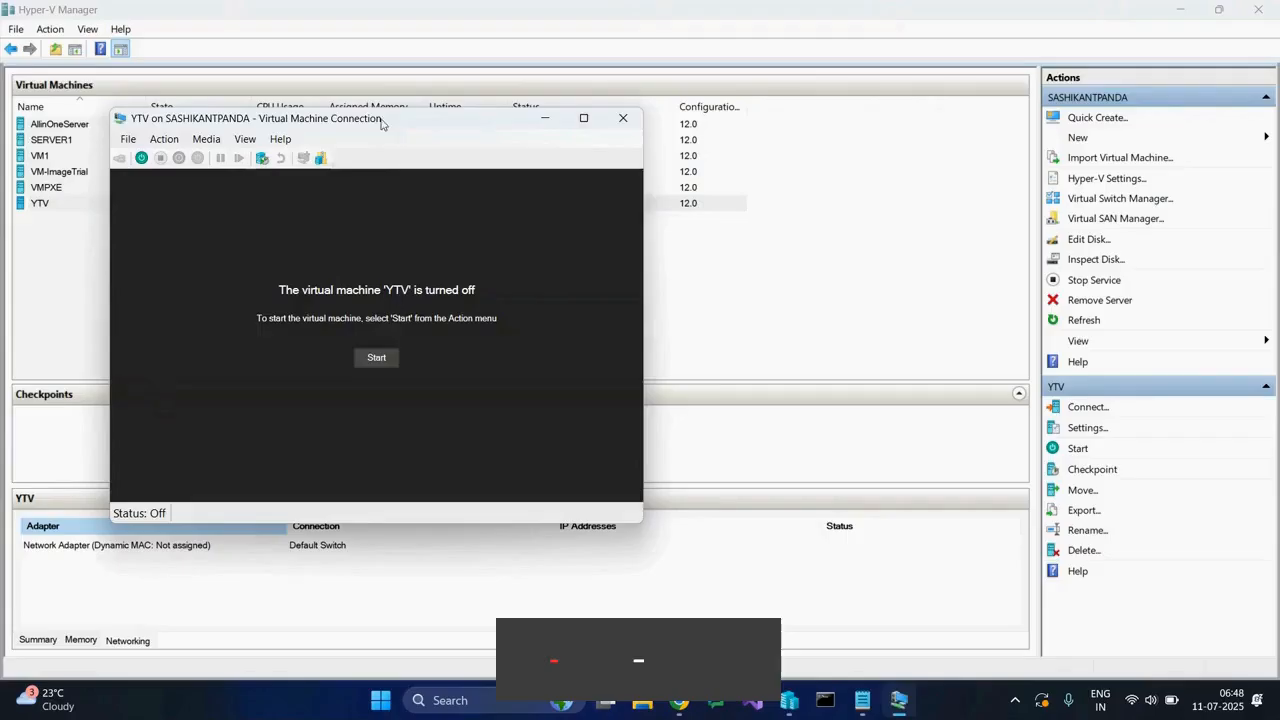
pyautogui.moveTo(408, 119); pyautogui.dragTo(437, 105)
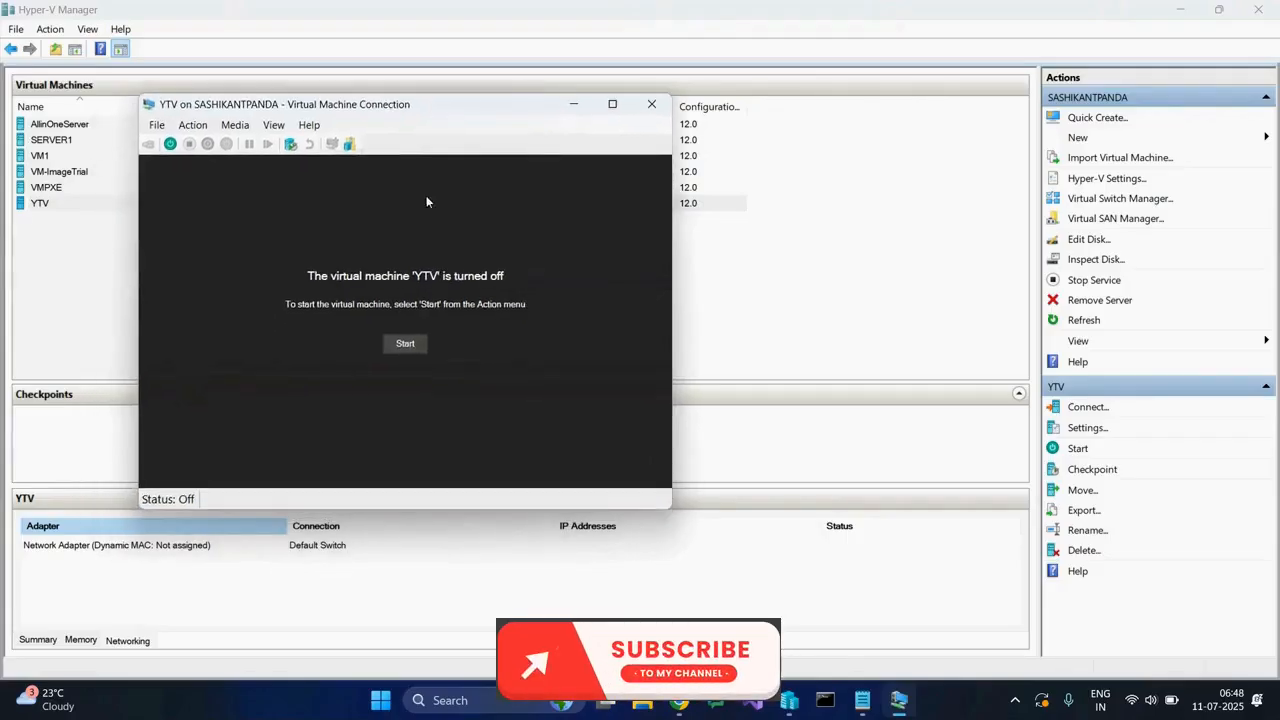
pyautogui.click(407, 346)
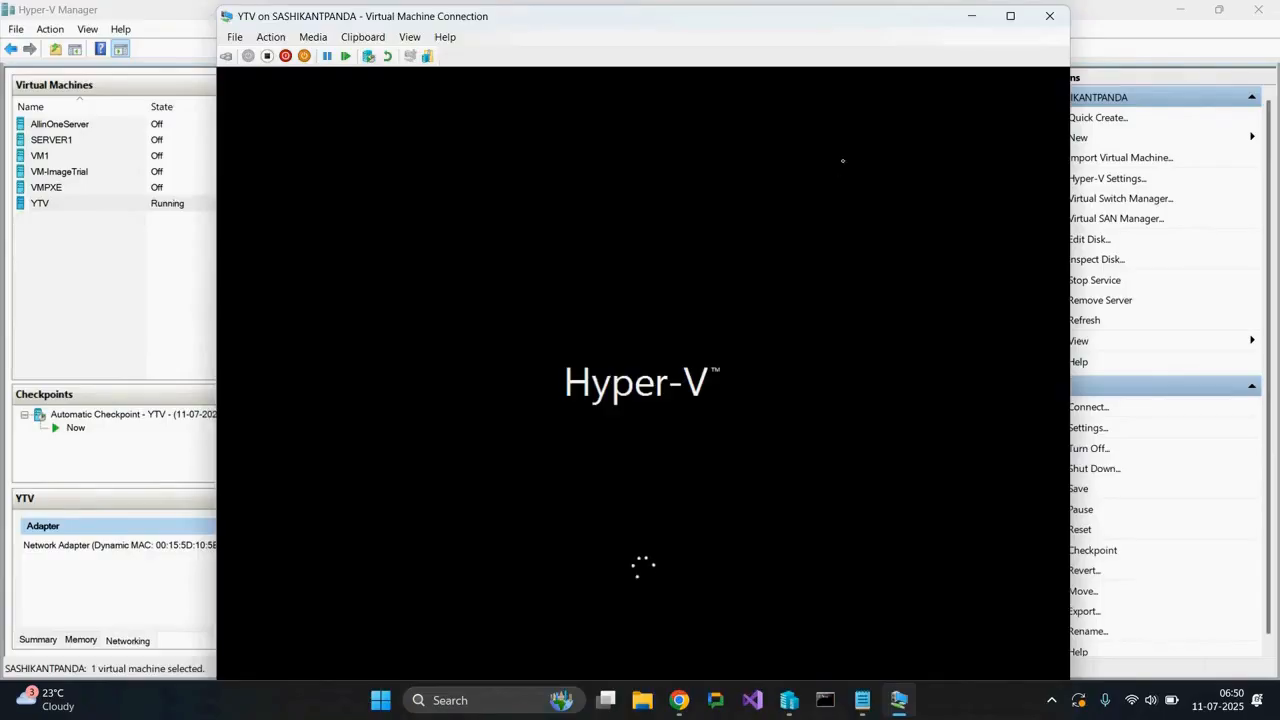
pyautogui.click(1010, 16)
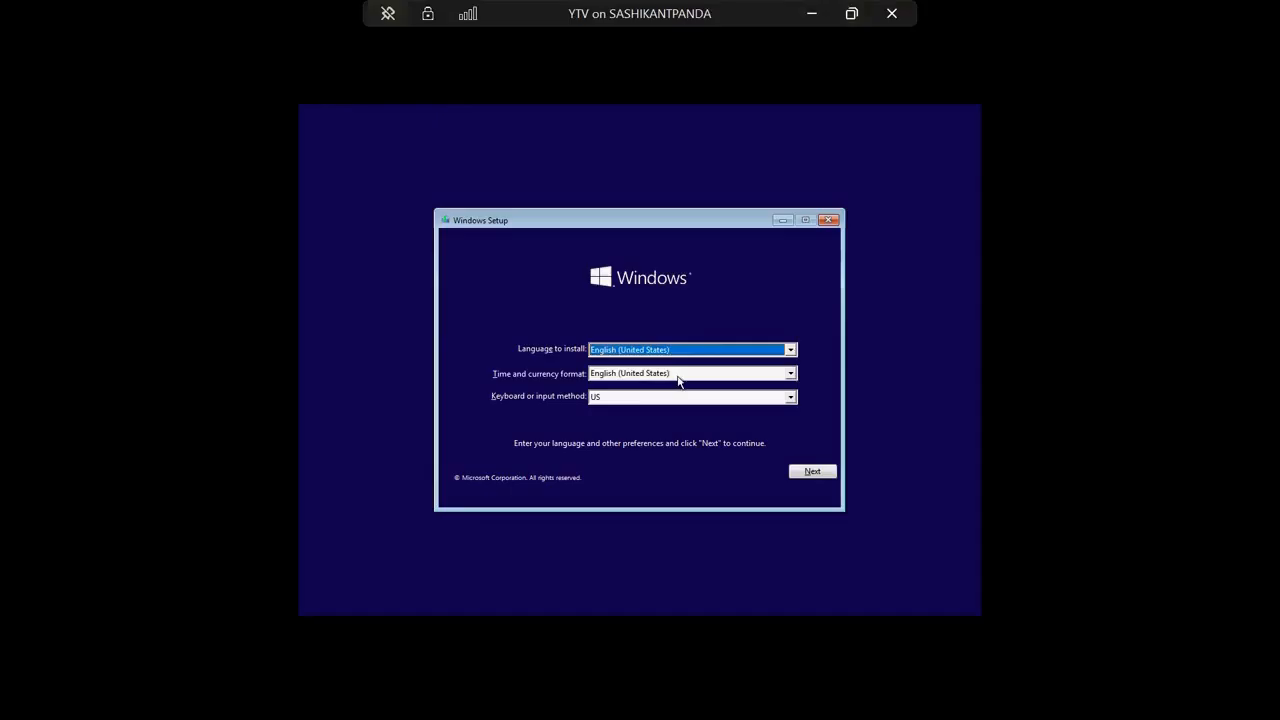
# Set the time and currency format in Windows Setup to English (India) and continue.
pyautogui.click(678, 380)
pyautogui.press('e')
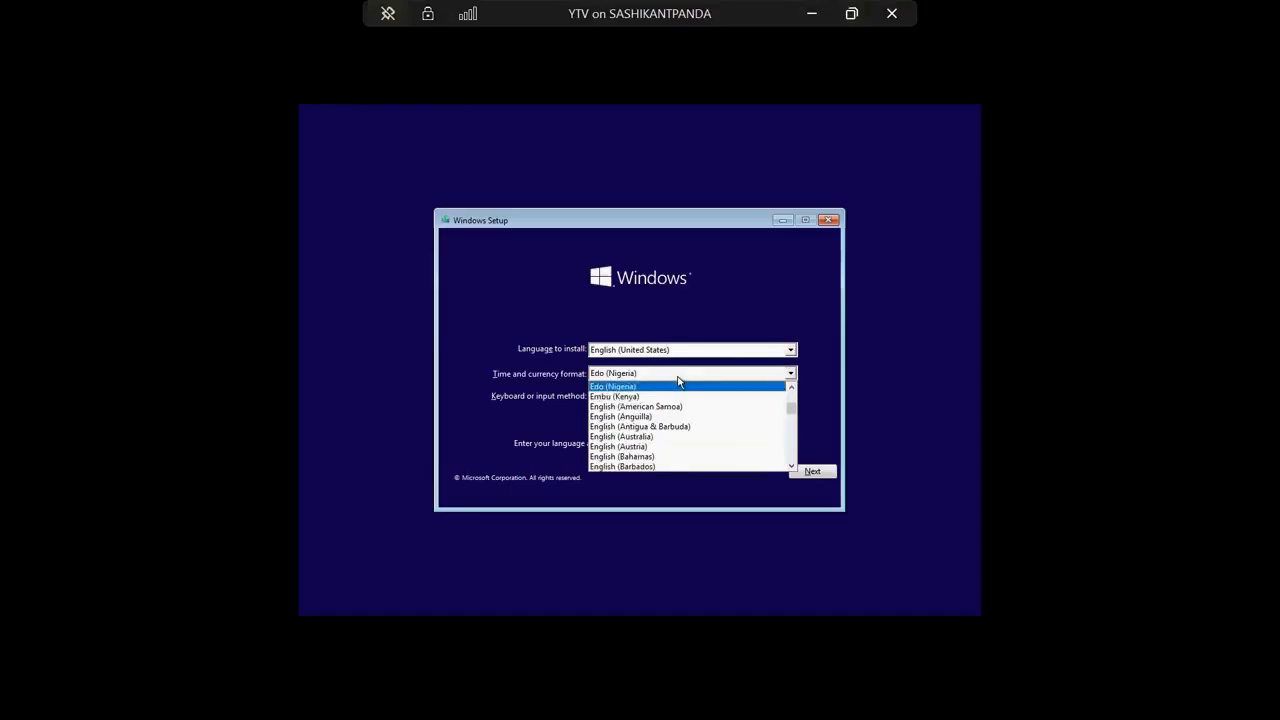
pyautogui.scroll(-3, 690, 435)
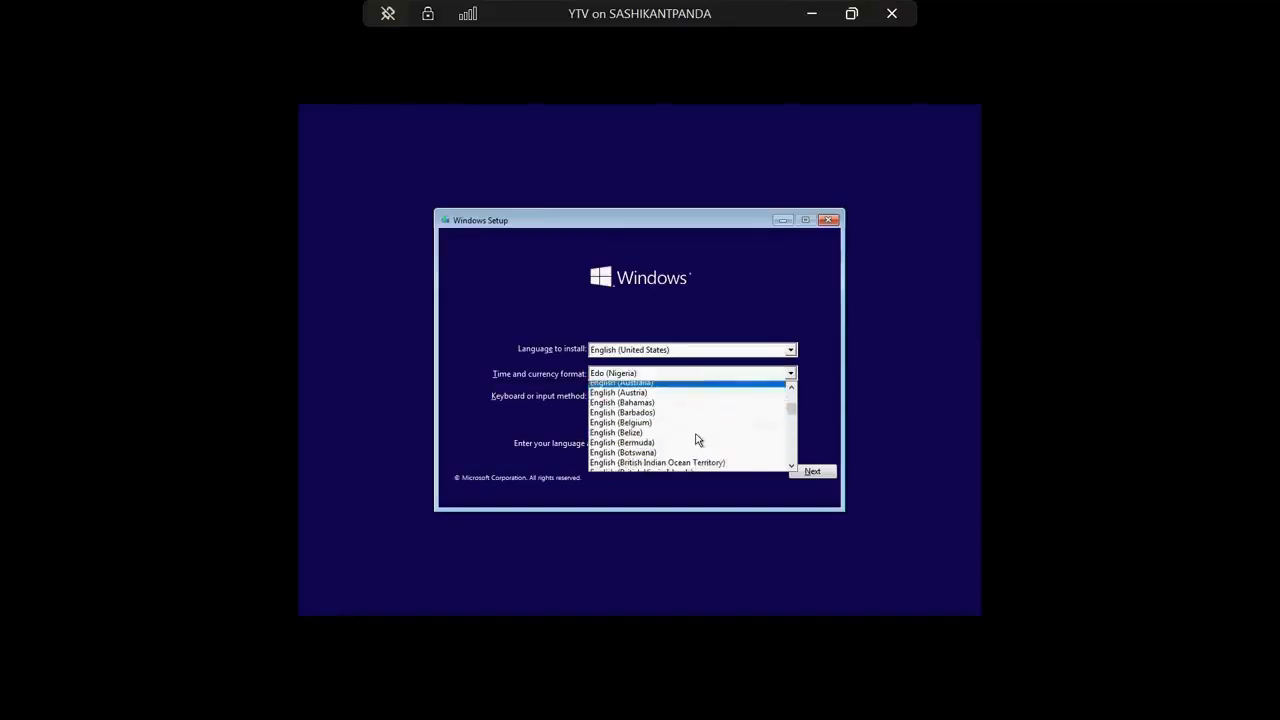
pyautogui.scroll(-3, 672, 424)
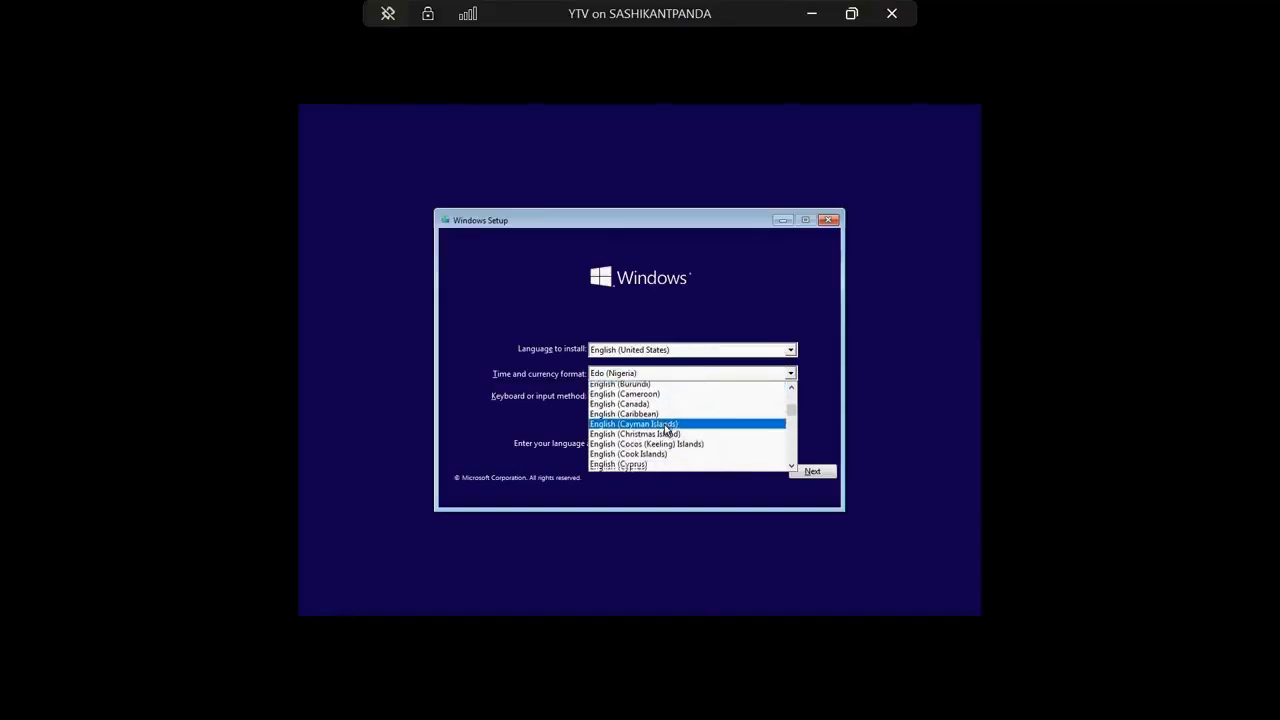
pyautogui.scroll(-5, 659, 431)
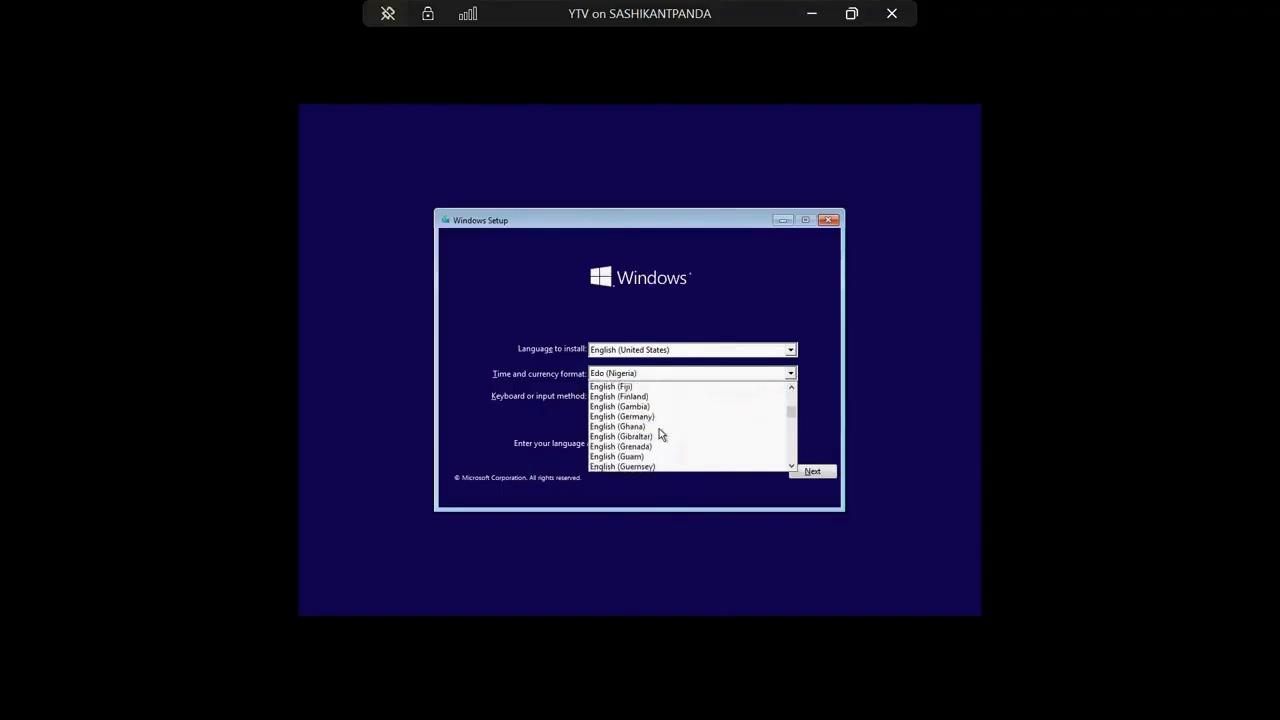
pyautogui.scroll(-2, 659, 428)
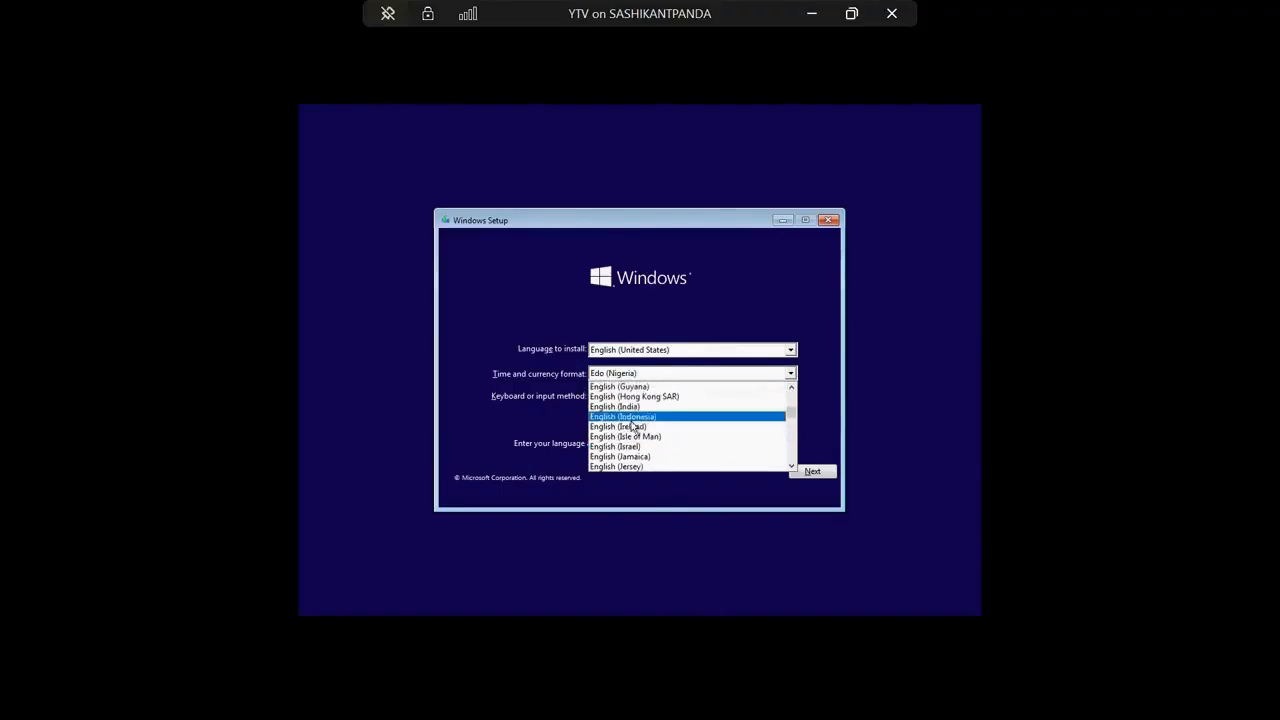
pyautogui.click(632, 410)
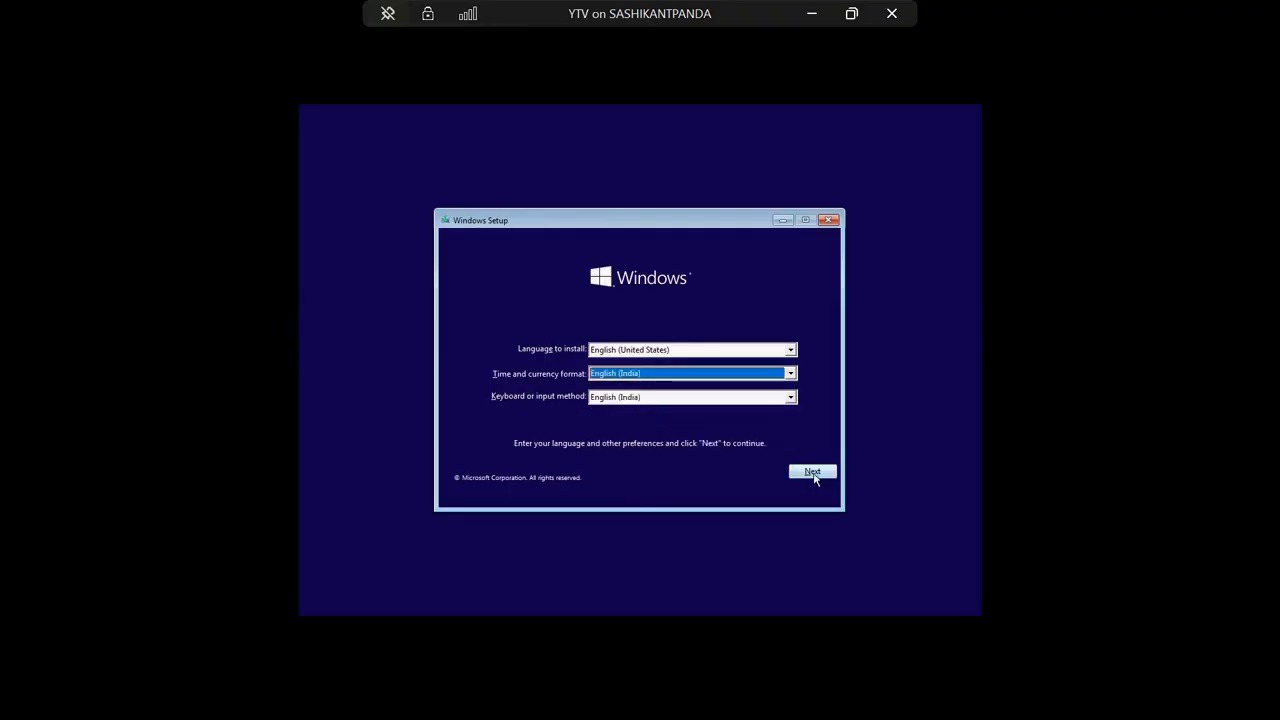
pyautogui.click(813, 476)
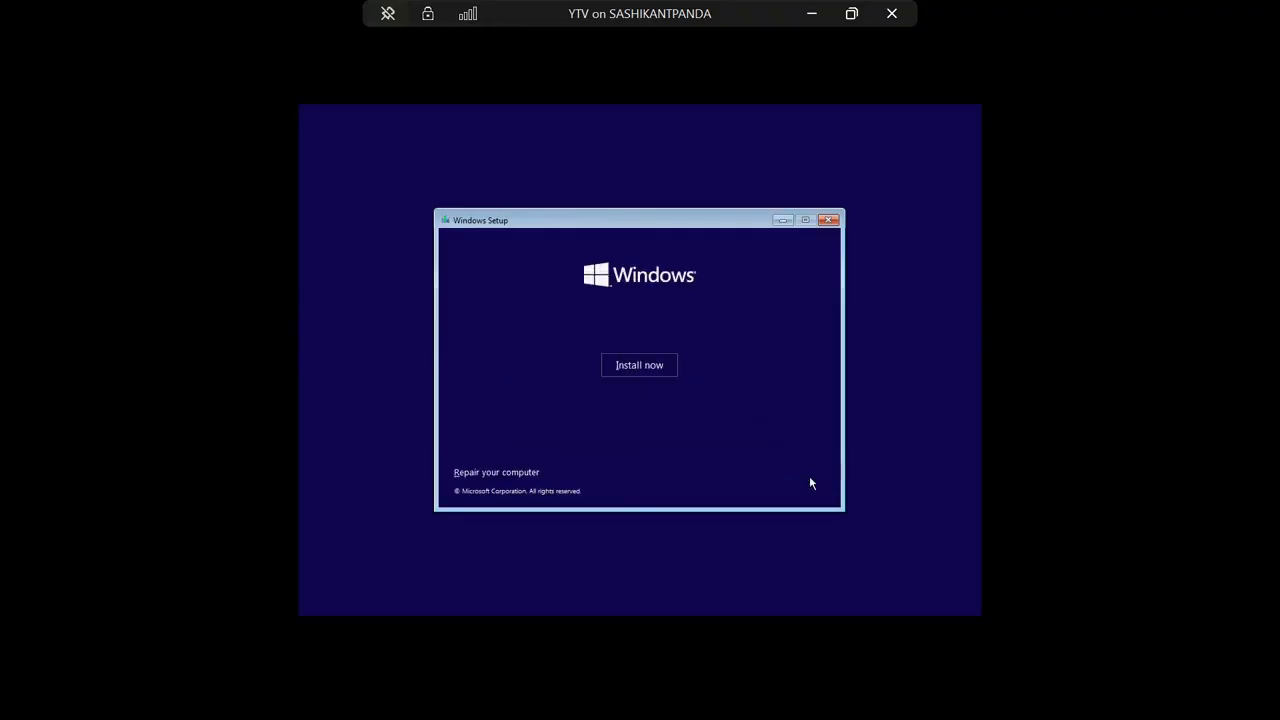
# Start the Windows installation without a product key and select Windows 10 Pro as the operating system.
pyautogui.click(636, 371)
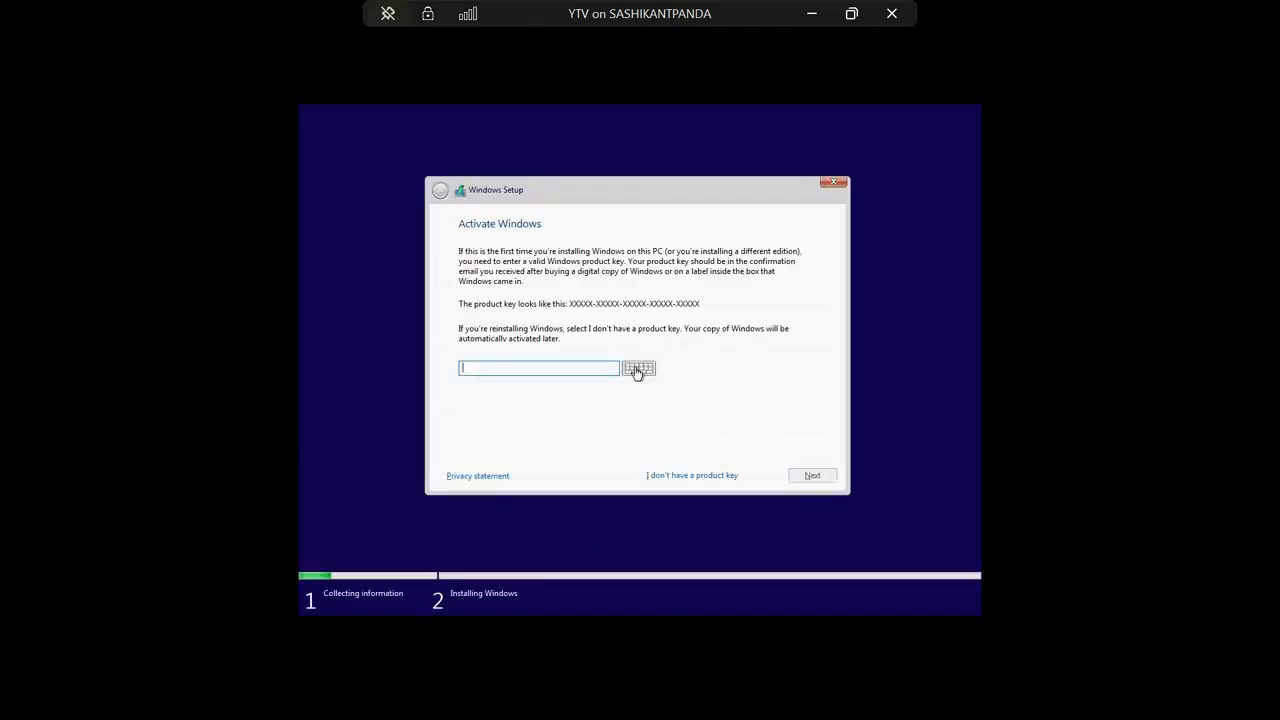
pyautogui.click(658, 475)
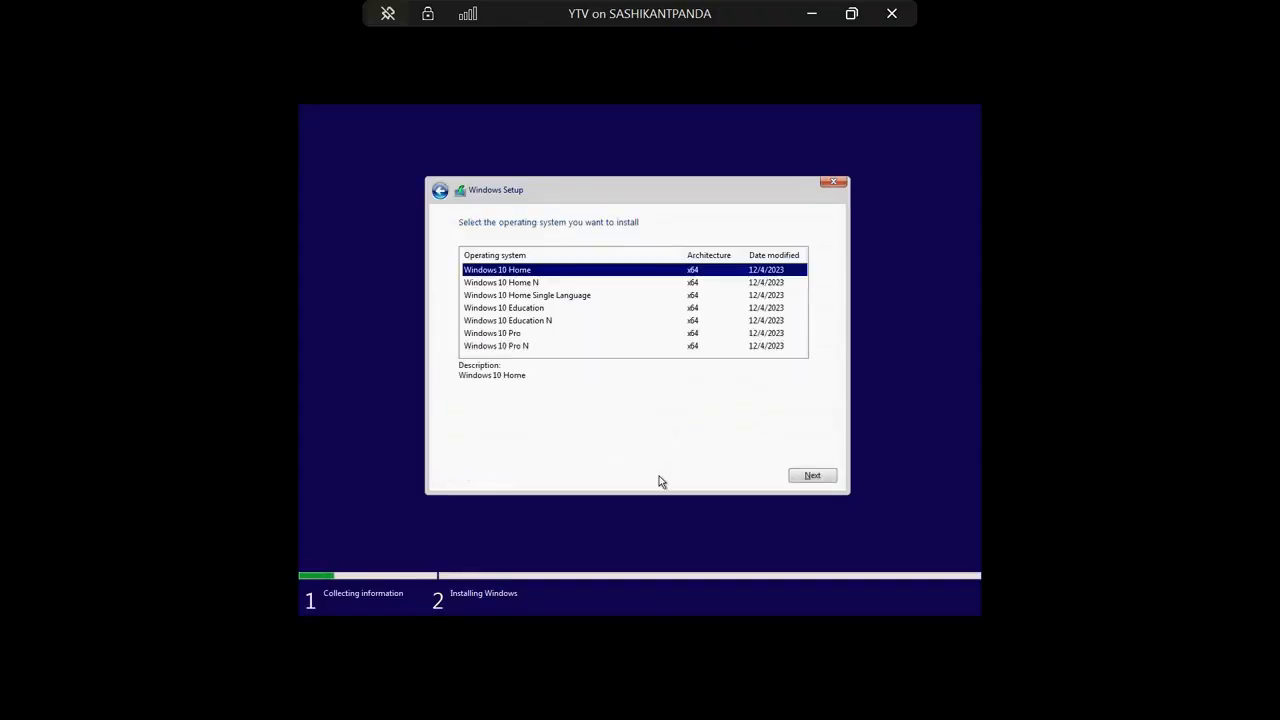
pyautogui.click(508, 335)
pyautogui.click(815, 475)
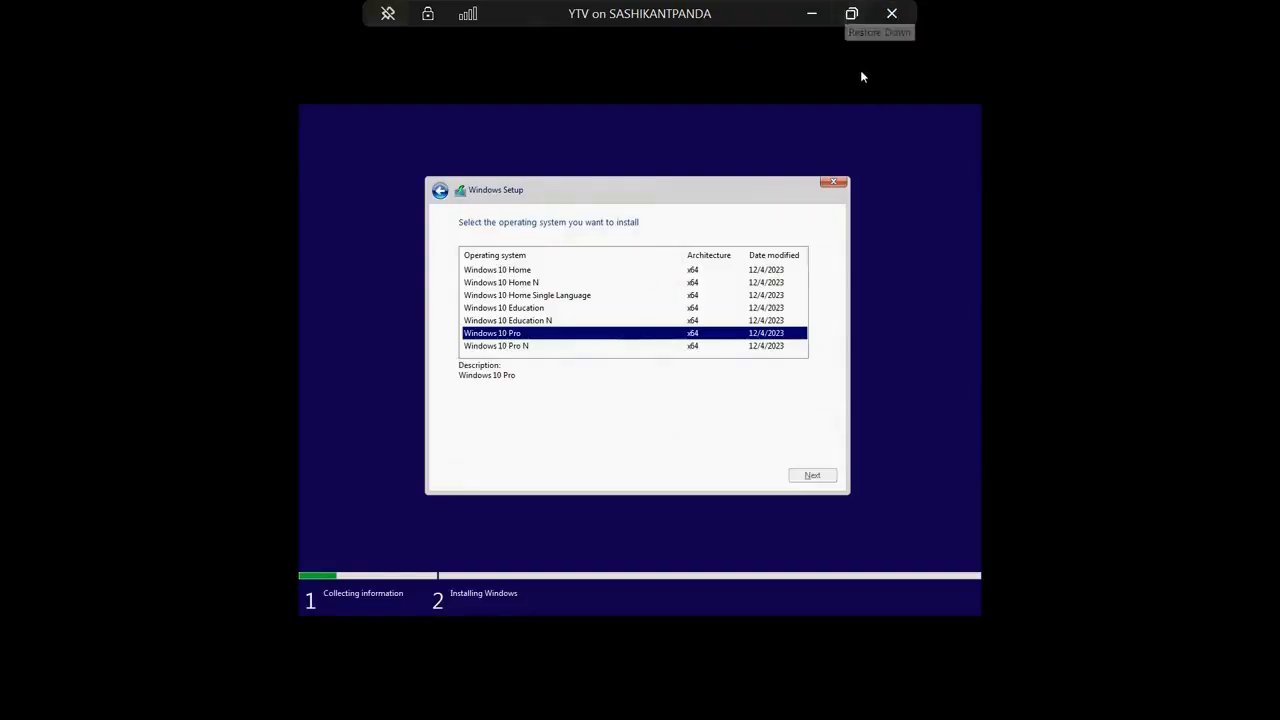
# Accept the license terms and start a custom installation of Windows on Drive 0 Unallocated Space.
pyautogui.click(521, 445)
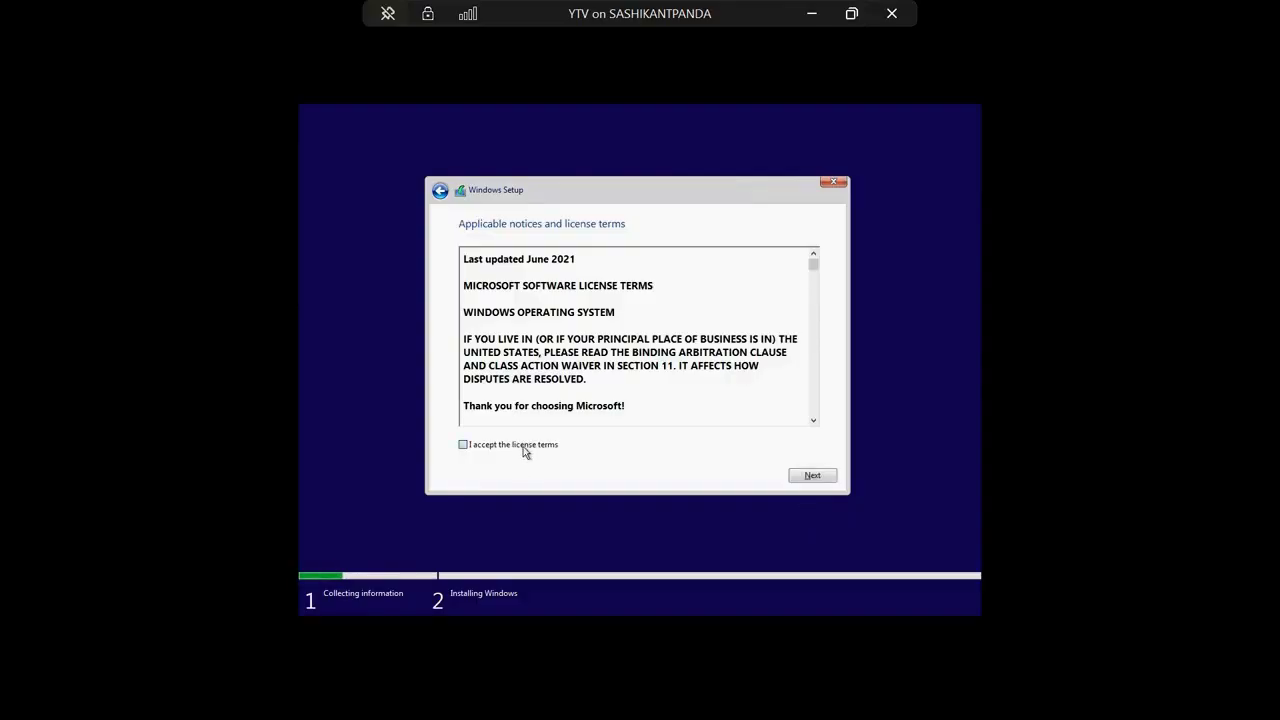
pyautogui.click(812, 477)
pyautogui.click(588, 358)
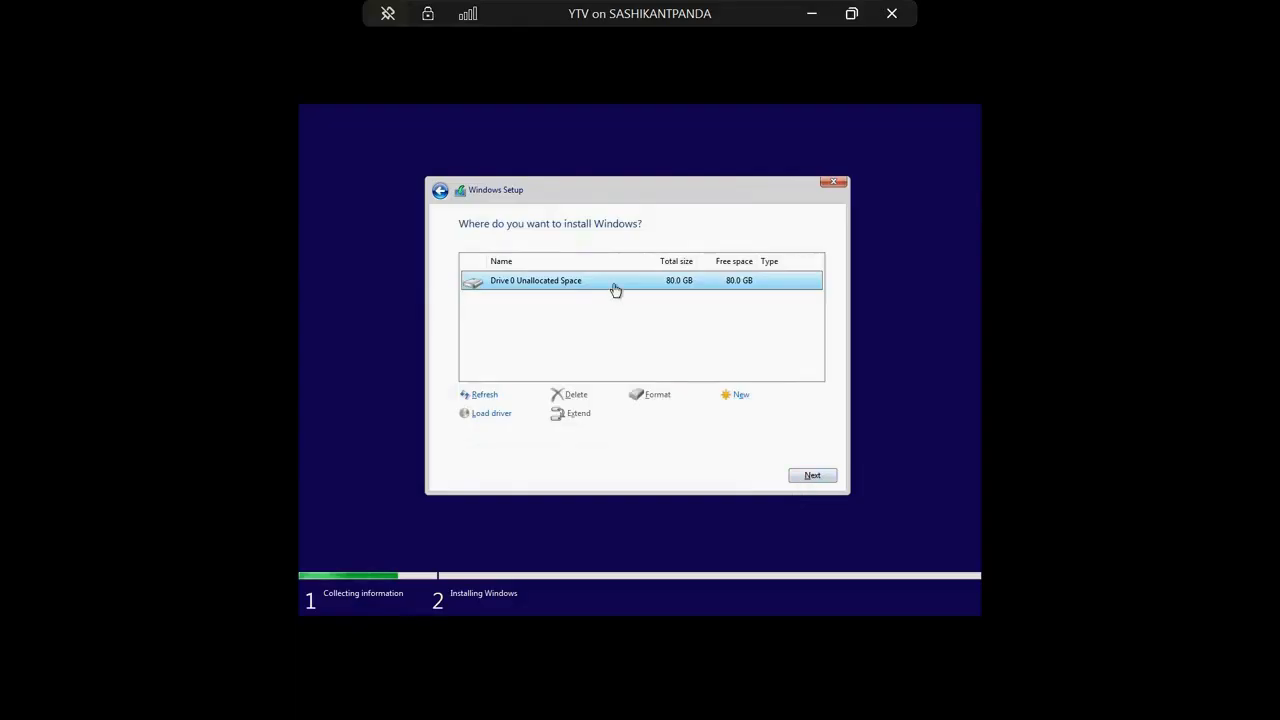
pyautogui.click(812, 476)
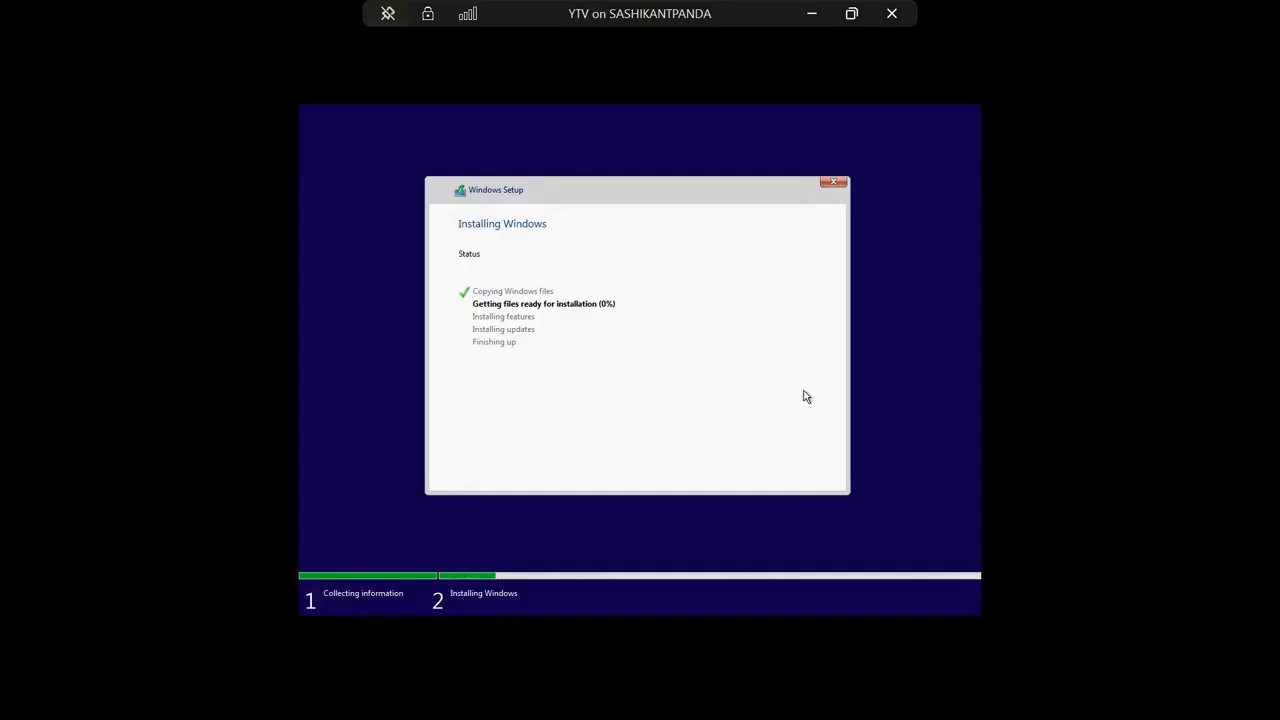
# Take the virtual machine connection out of full screen and reposition its window on the desktop.
pyautogui.click(851, 13)
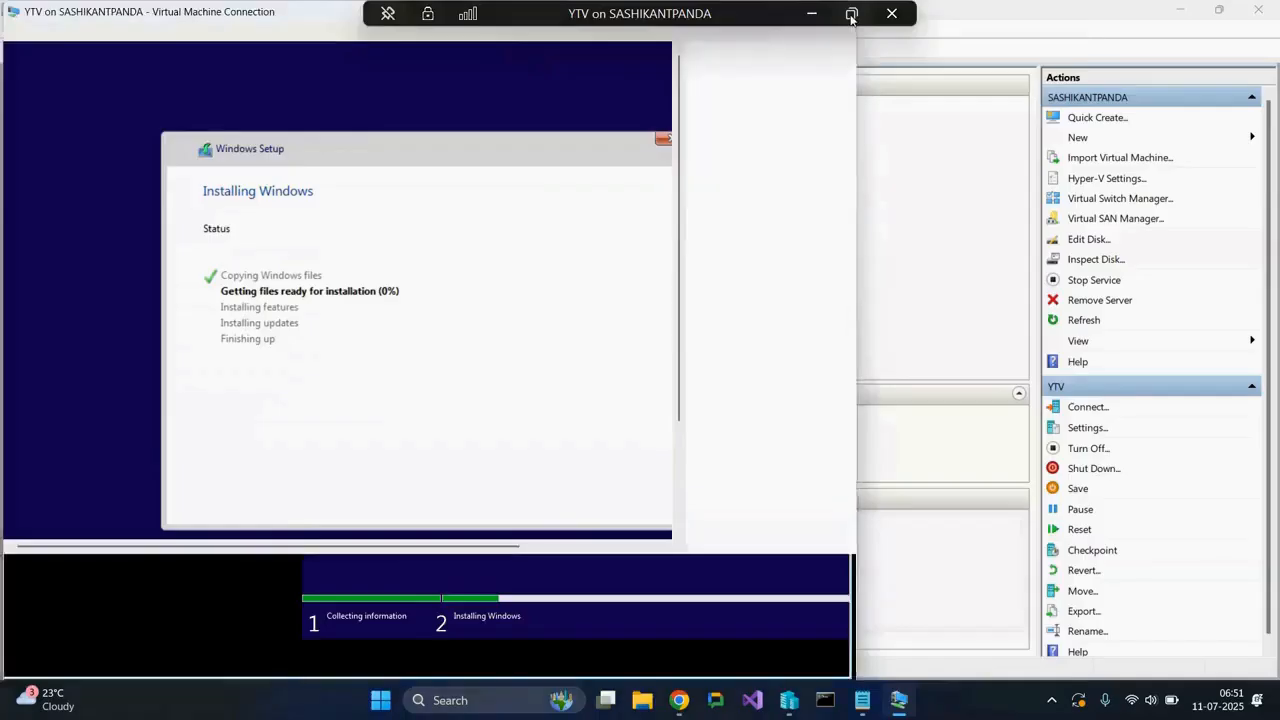
pyautogui.moveTo(814, 23); pyautogui.dragTo(788, 32)
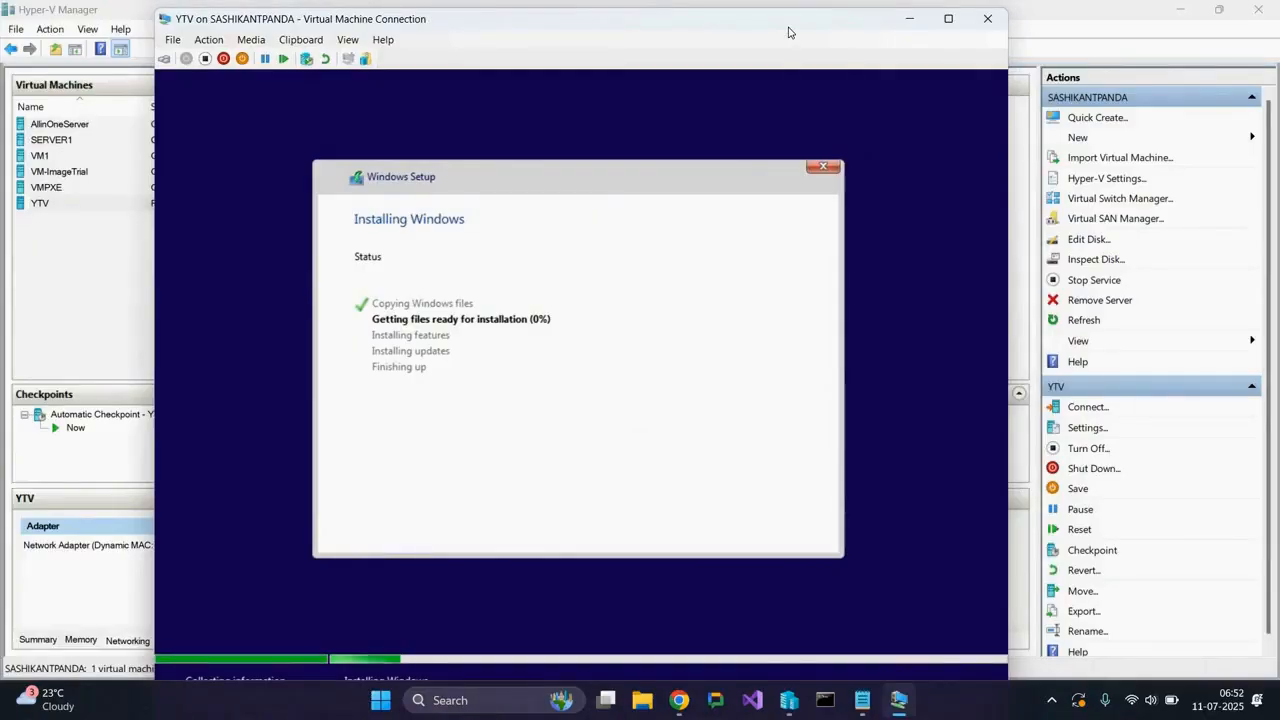
pyautogui.moveTo(803, 29); pyautogui.dragTo(832, 28)
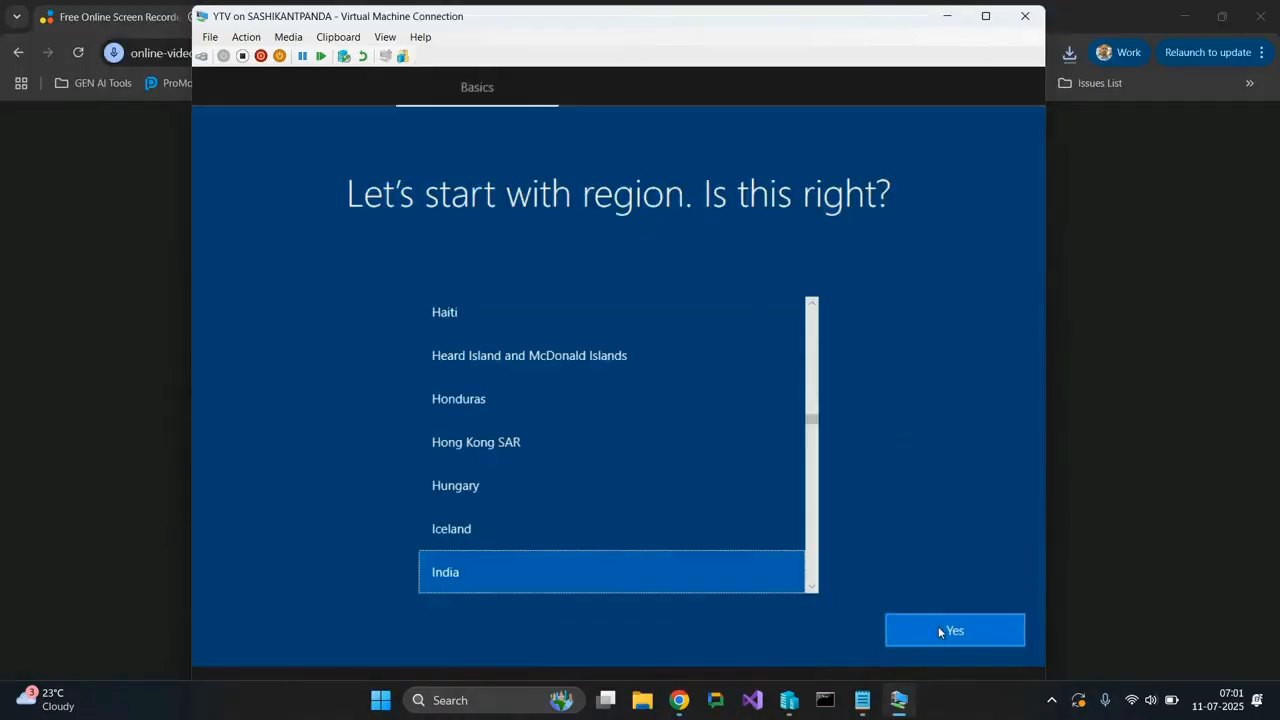
# Confirm India as the region and US as the keyboard layout in the Windows first-run setup.
pyautogui.click(938, 631)
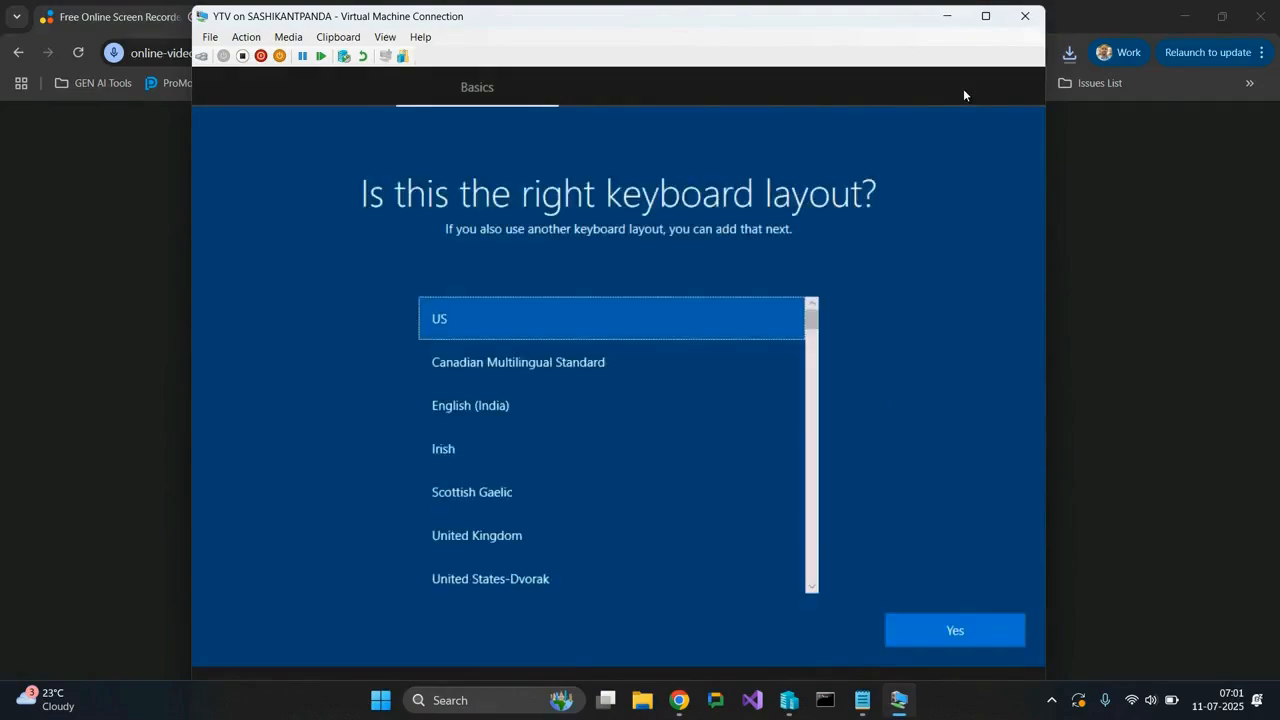
pyautogui.click(938, 632)
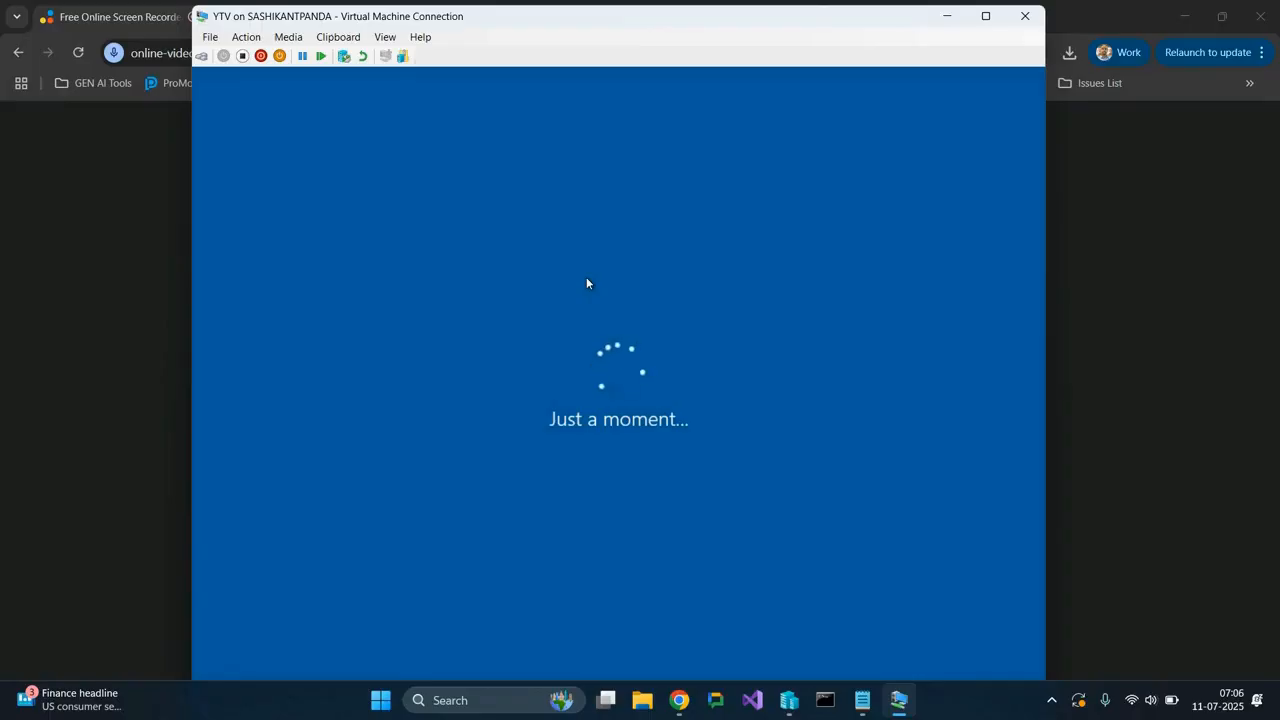
# Choose to set up the device for personal use and continue with the account setup.
pyautogui.click(683, 700)
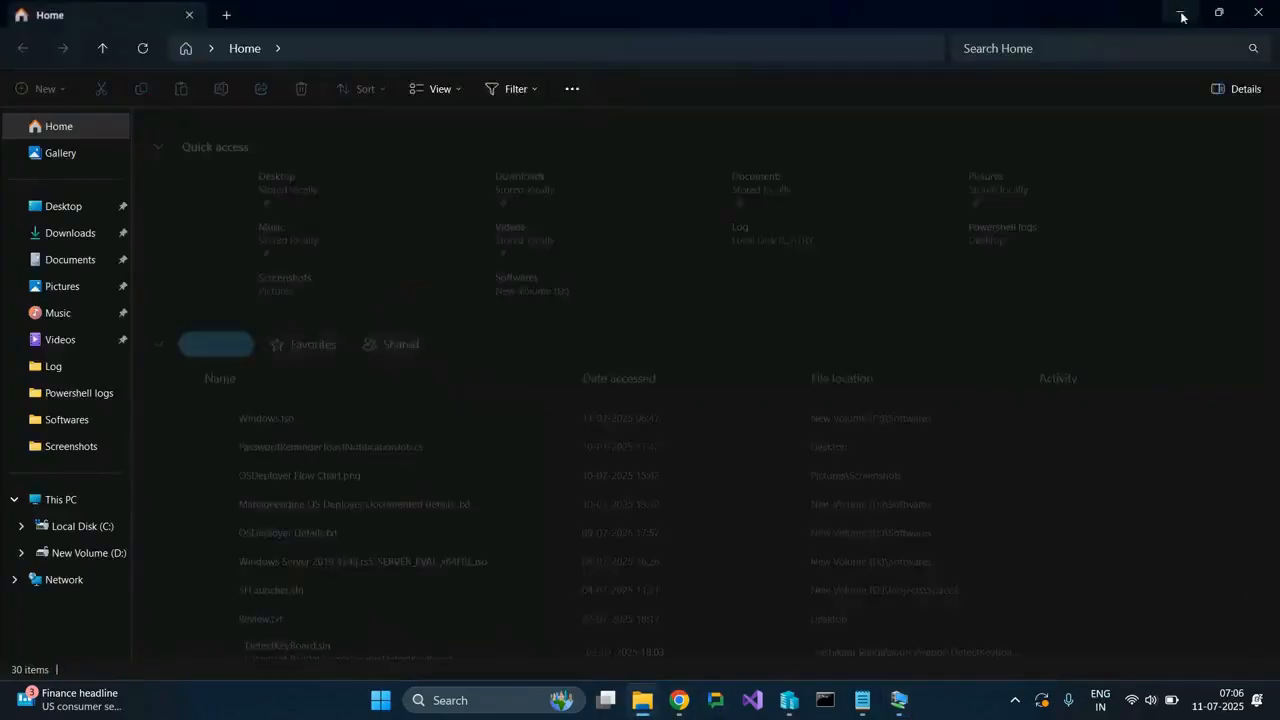
pyautogui.click(1184, 15)
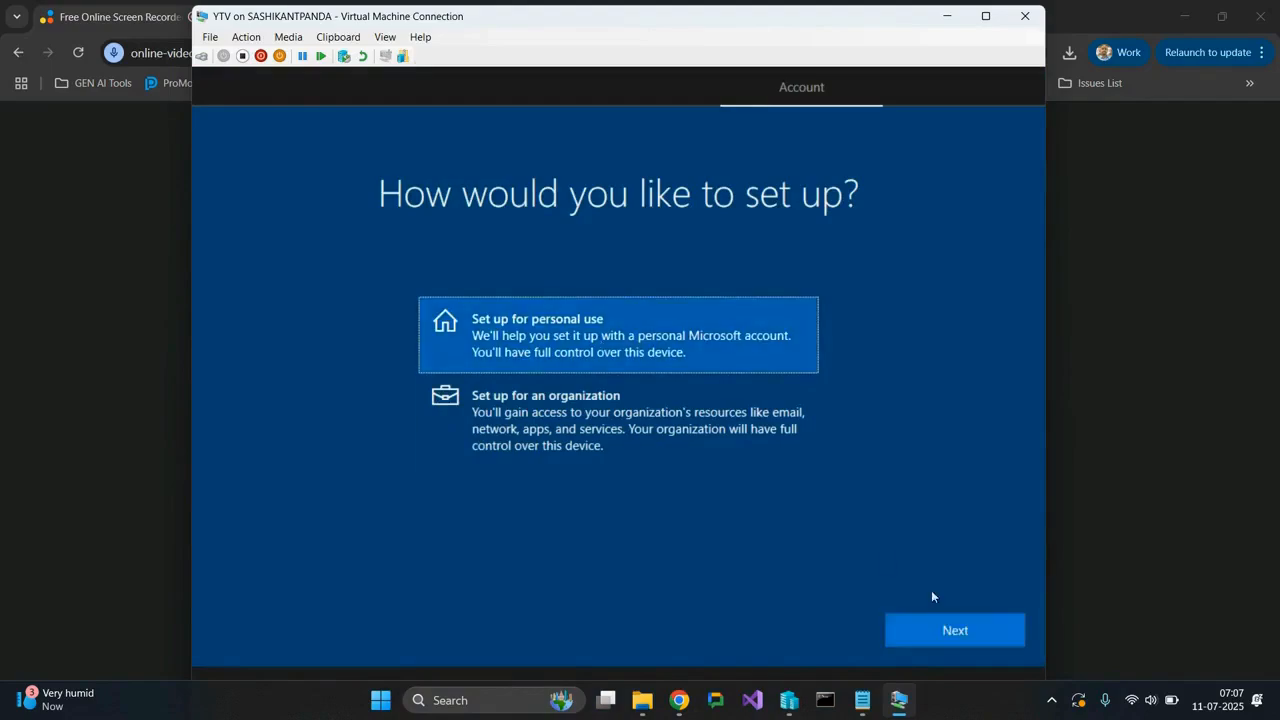
pyautogui.click(935, 628)
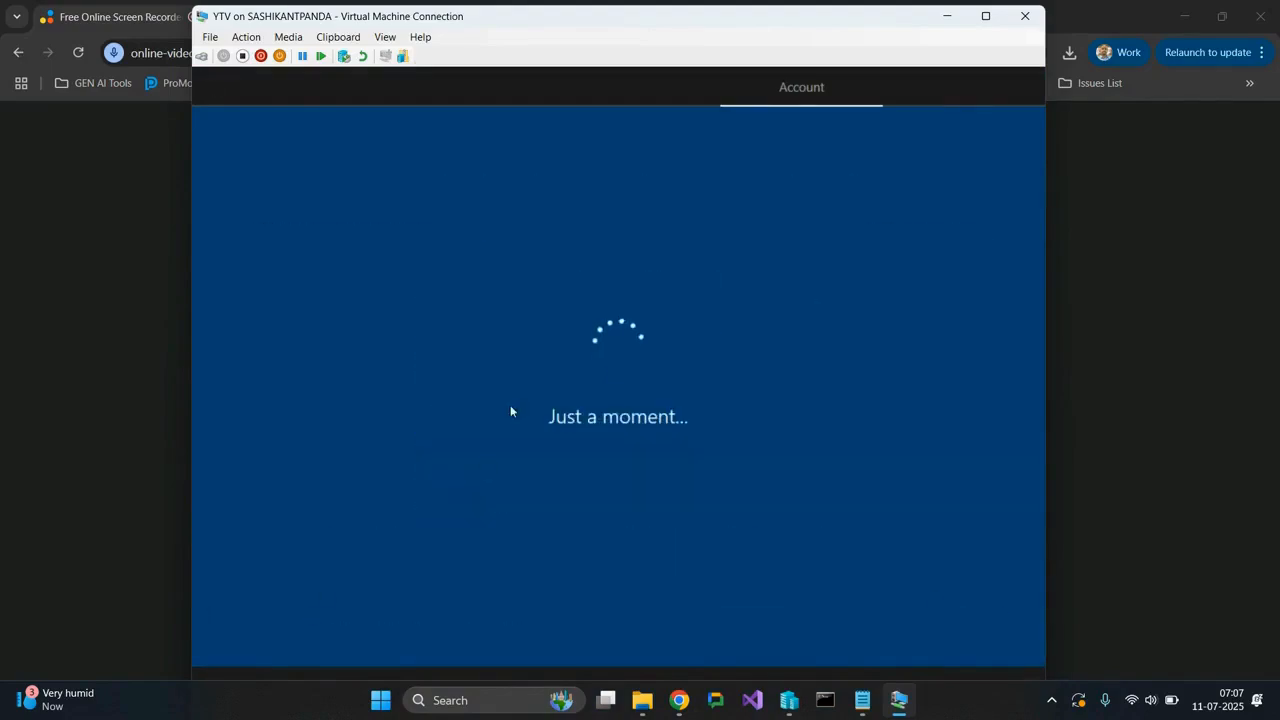
# Choose an offline account instead of an online one and enter the user name for this PC.
pyautogui.click(282, 628)
pyautogui.write('T')
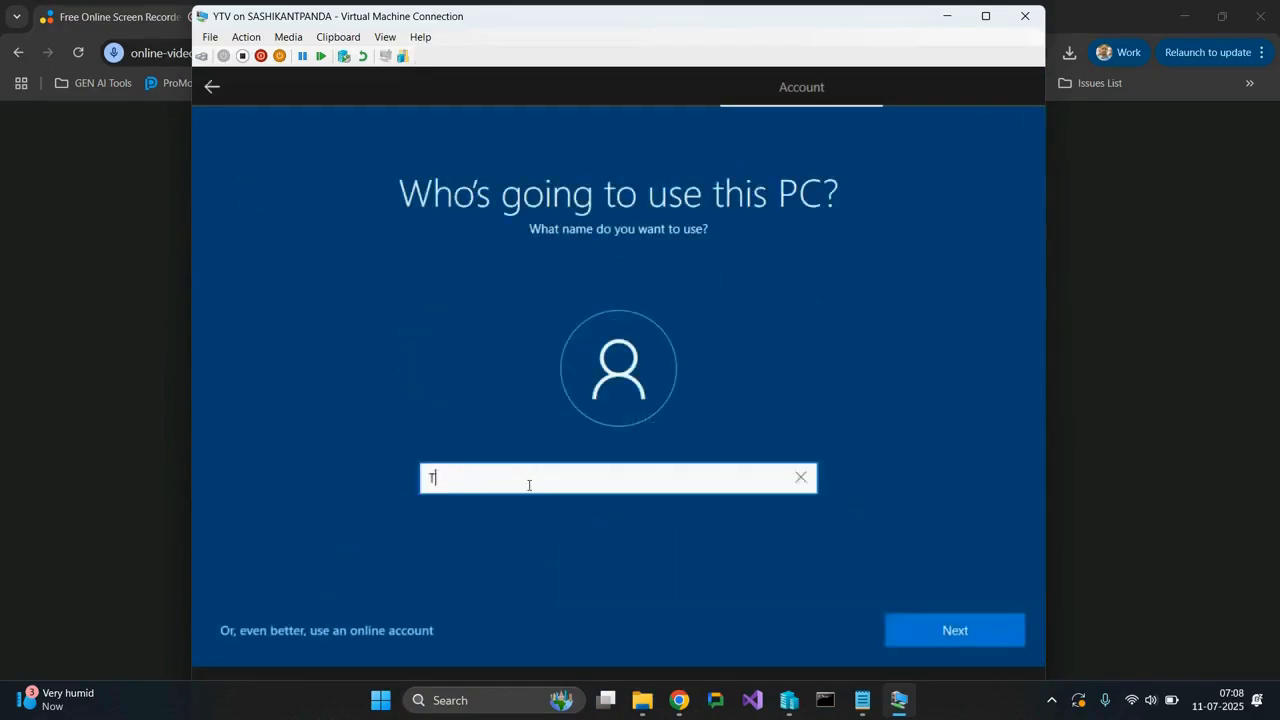
pyautogui.write('TV')
pyautogui.click(991, 632)
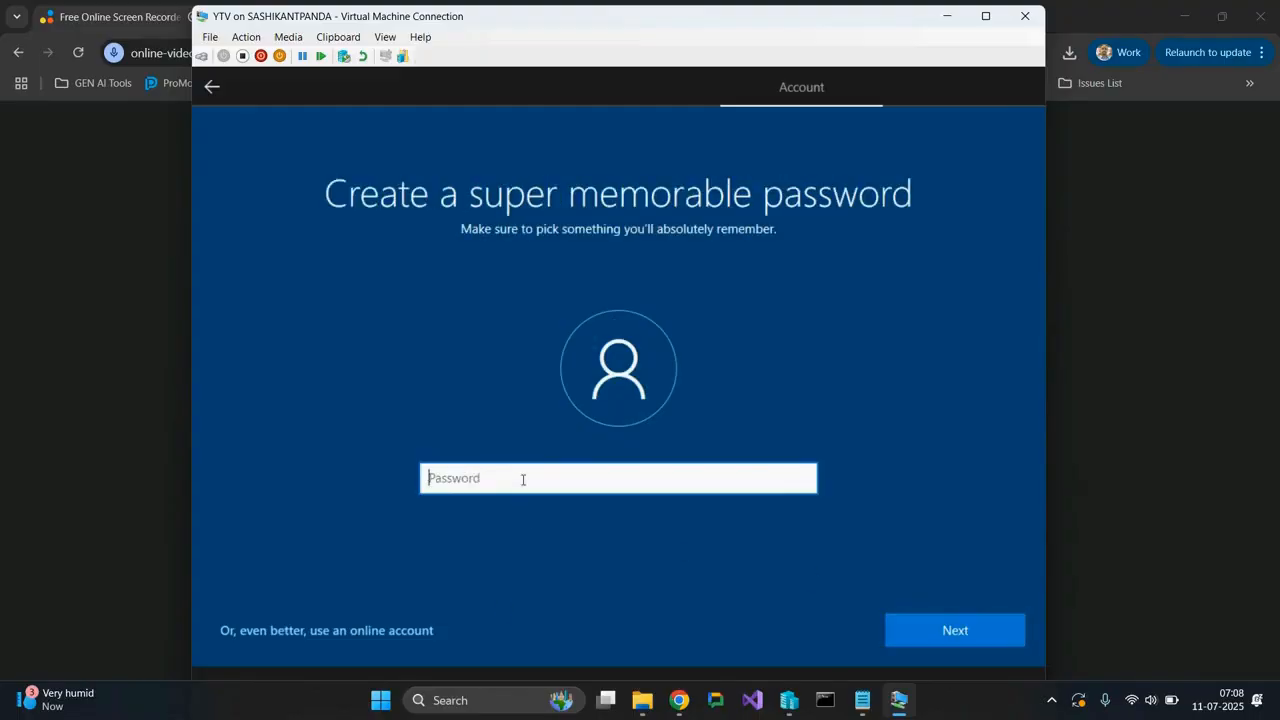
# Create the account password and confirm it by entering the same password again.
pyautogui.write('1234')
pyautogui.press('Return')
pyautogui.write('1234')
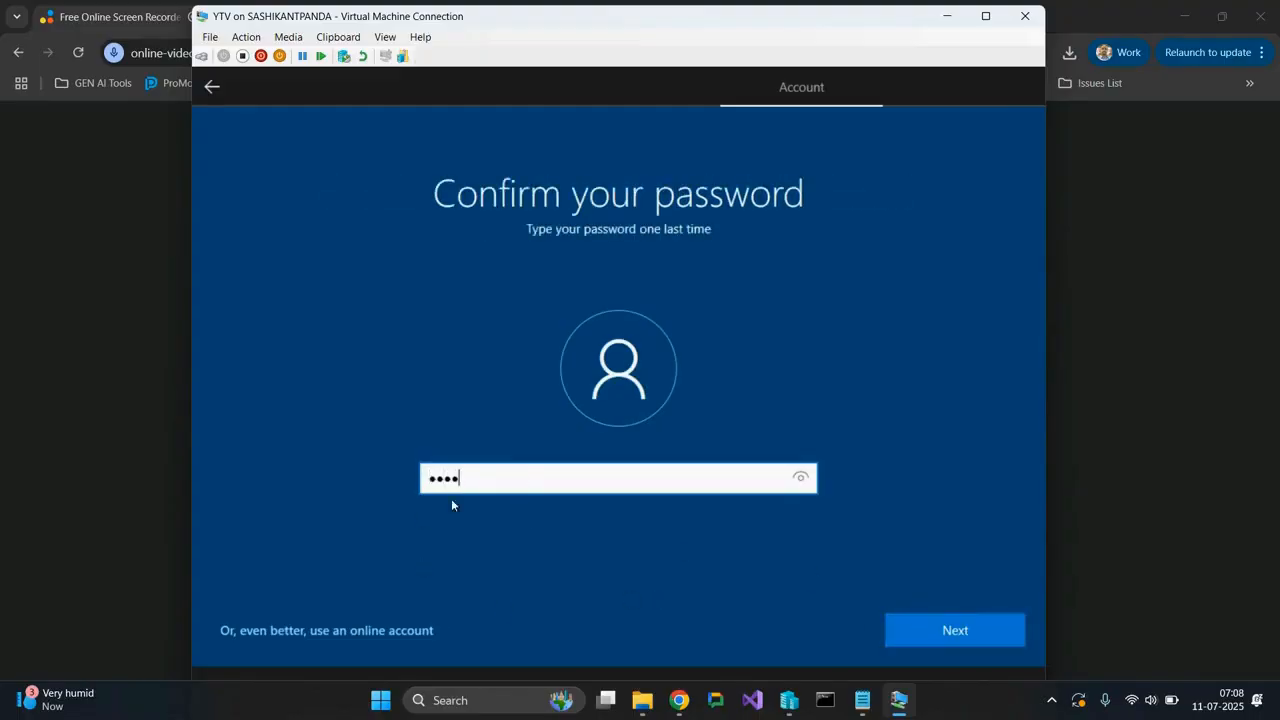
pyautogui.click(941, 626)
# Select the first pet's name as security question 1 of 3, enter its answer and continue.
pyautogui.click(598, 494)
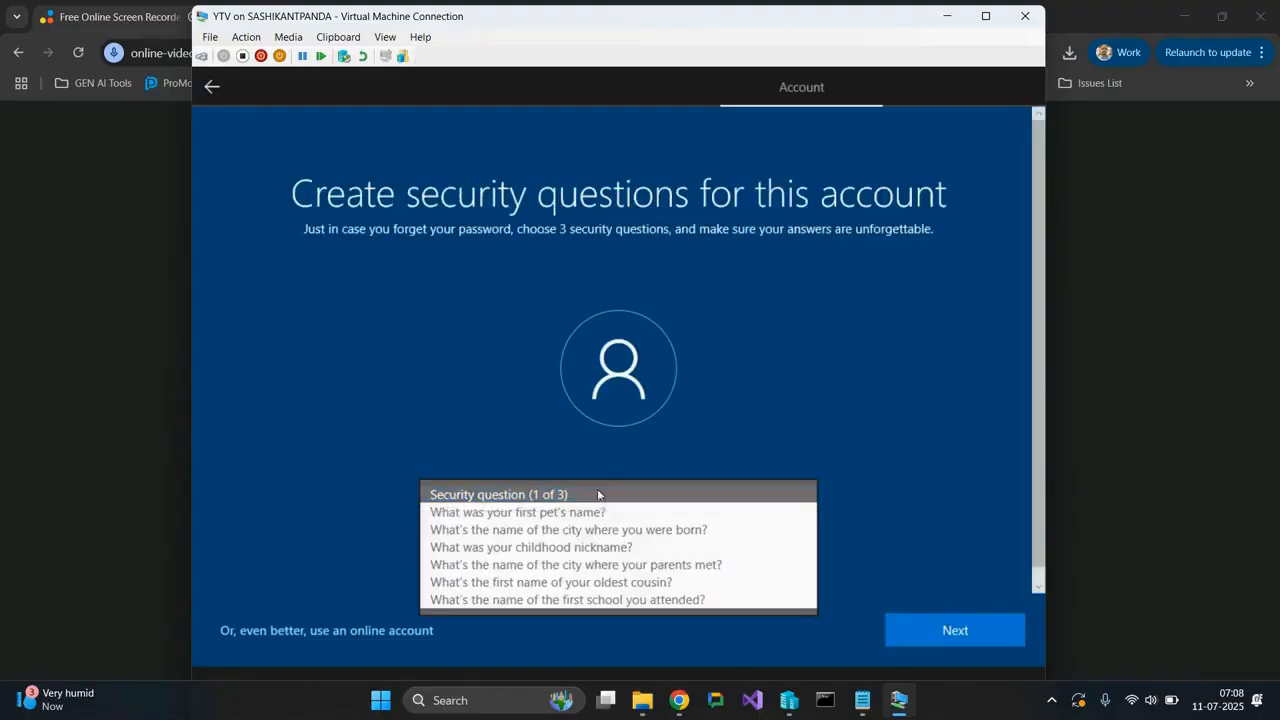
pyautogui.click(563, 511)
pyautogui.click(537, 549)
pyautogui.write('123')
pyautogui.click(973, 636)
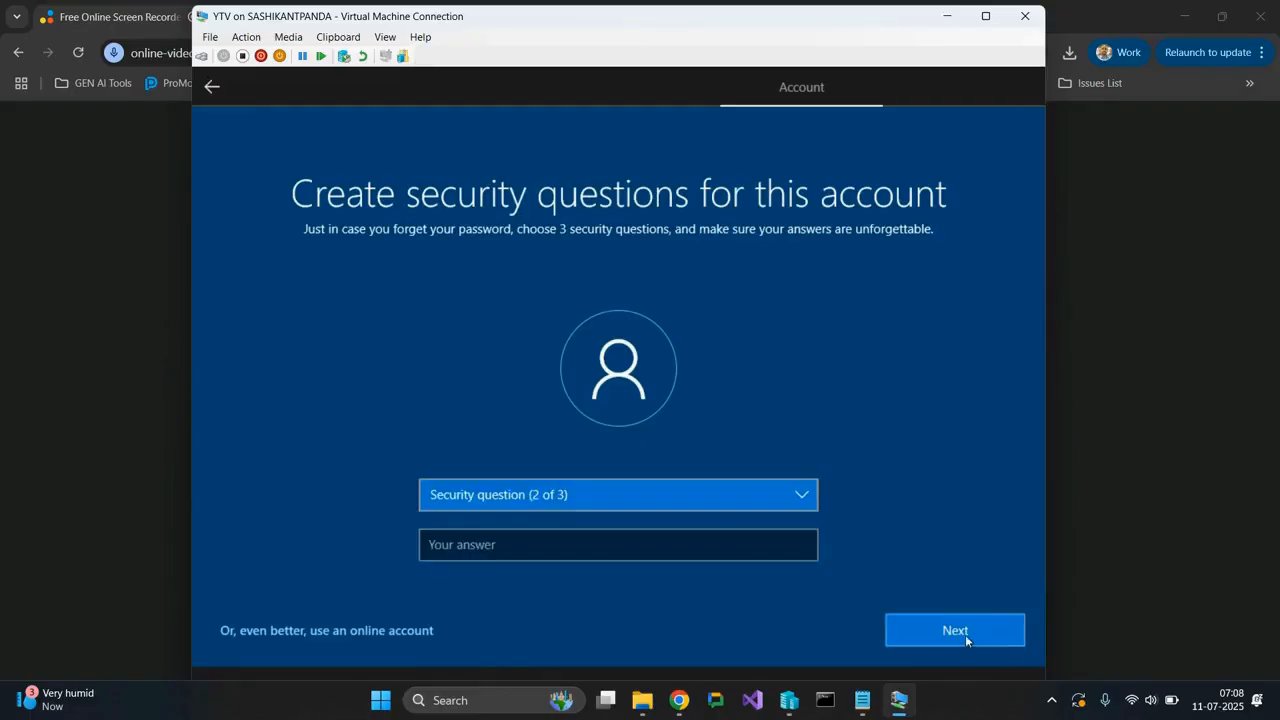
# Choose a question for security question 2 of 3, enter its answer and continue.
pyautogui.click(620, 496)
pyautogui.click(591, 567)
pyautogui.click(580, 543)
pyautogui.write('123')
pyautogui.click(957, 631)
# Choose a question for security question 3 of 3, enter its answer and submit it.
pyautogui.click(612, 497)
pyautogui.click(603, 536)
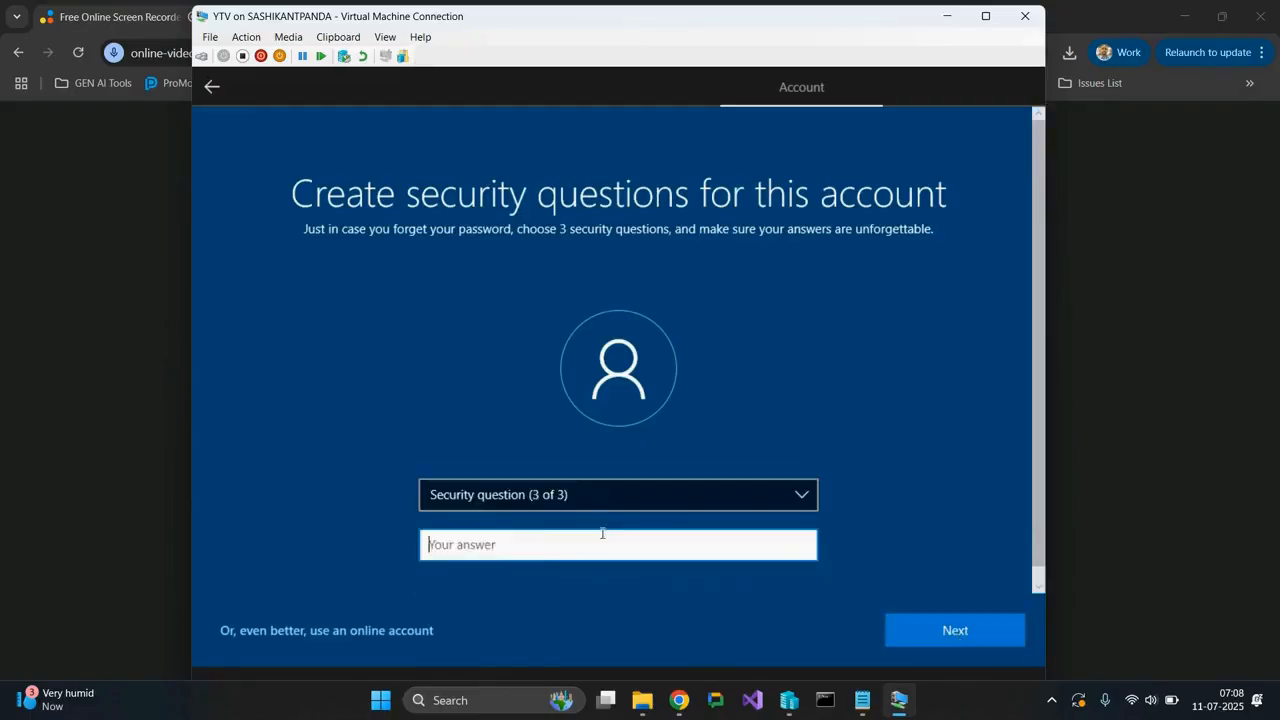
pyautogui.click(572, 540)
pyautogui.write('1234')
pyautogui.click(905, 629)
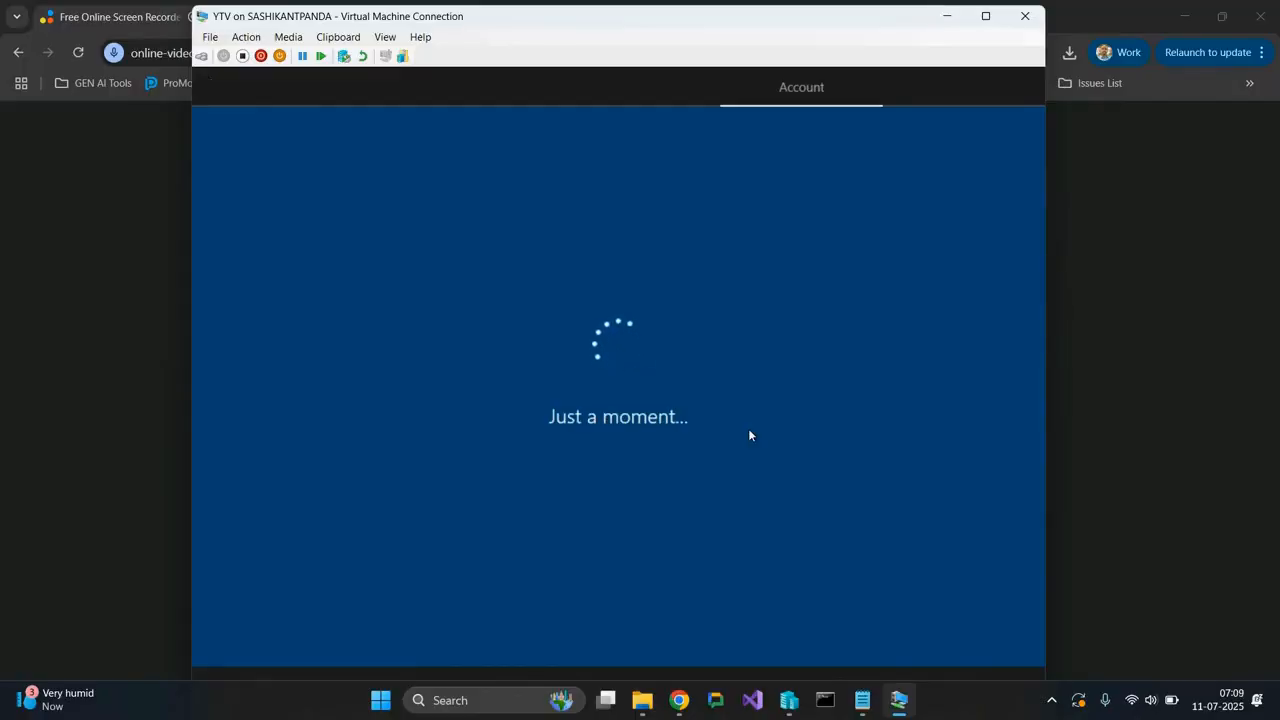
# Respond to the remaining account and services screens to finish the Windows first-run setup.
pyautogui.click(833, 629)
pyautogui.click(954, 630)
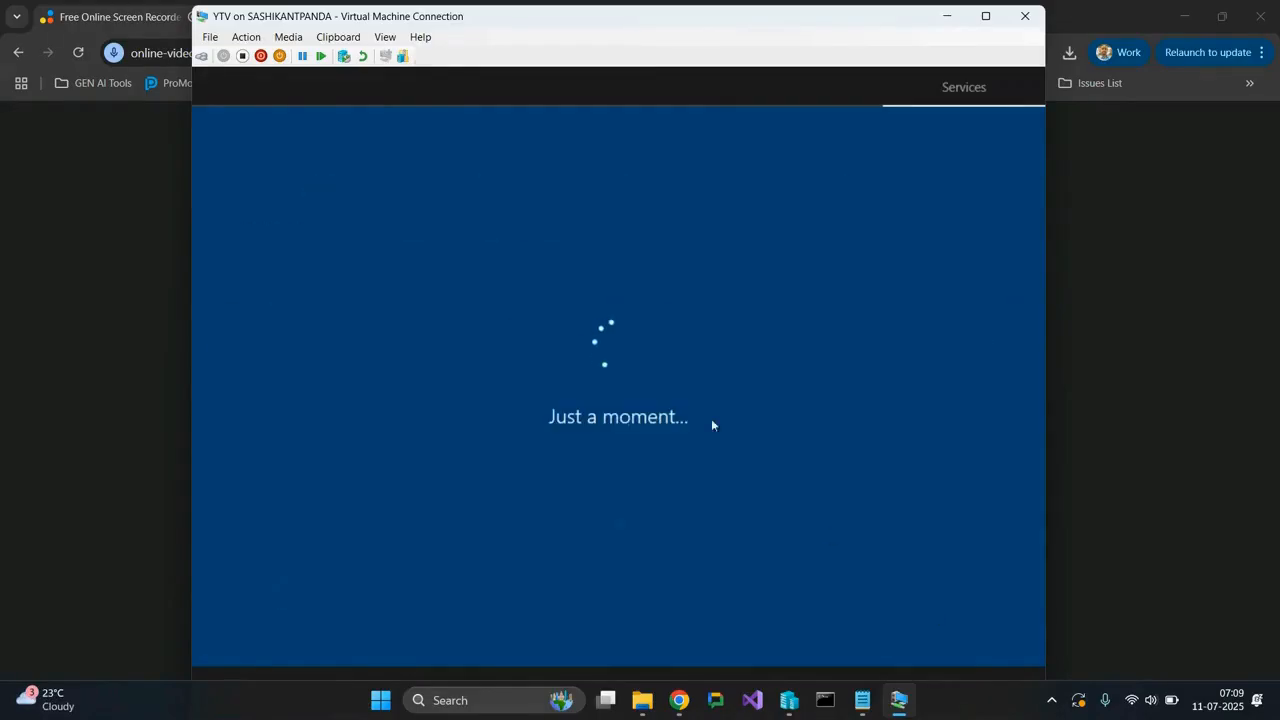
pyautogui.click(800, 627)
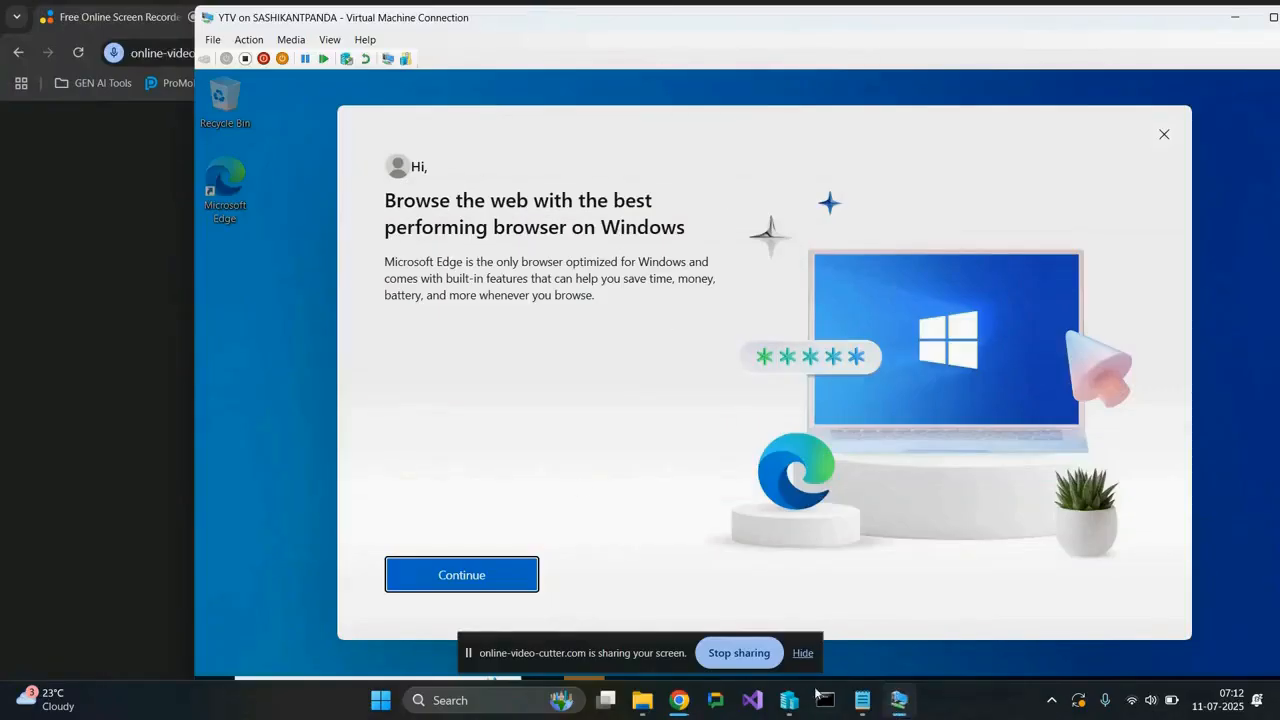
# Hide the screen-sharing notice, show the YTV virtual machine in full screen and dismiss the Microsoft Edge welcome window.
pyautogui.click(803, 656)
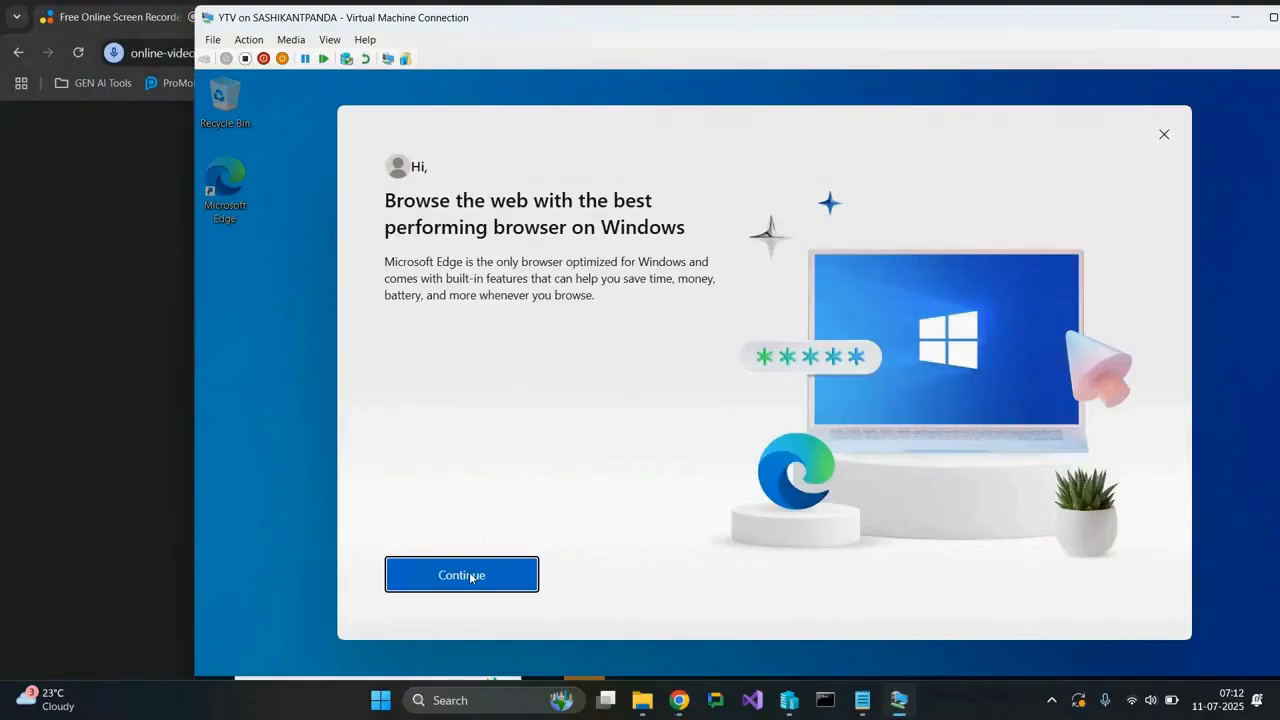
pyautogui.click(1273, 18)
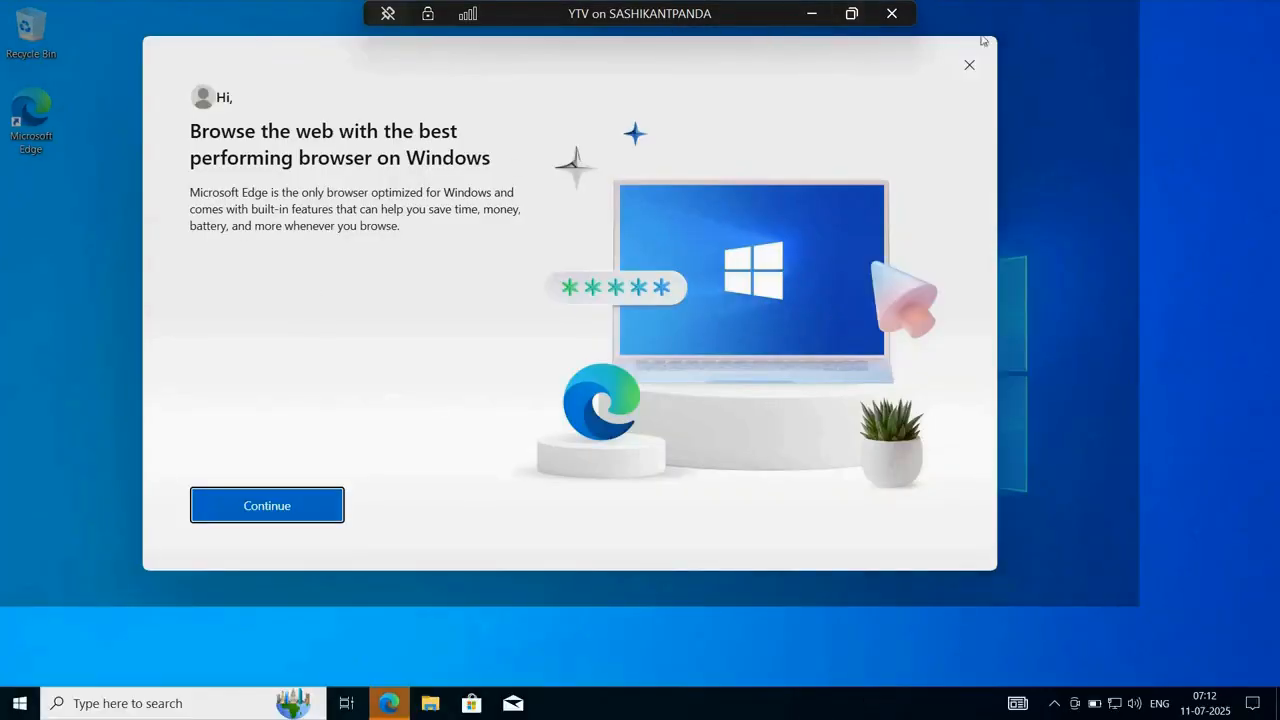
pyautogui.click(969, 65)
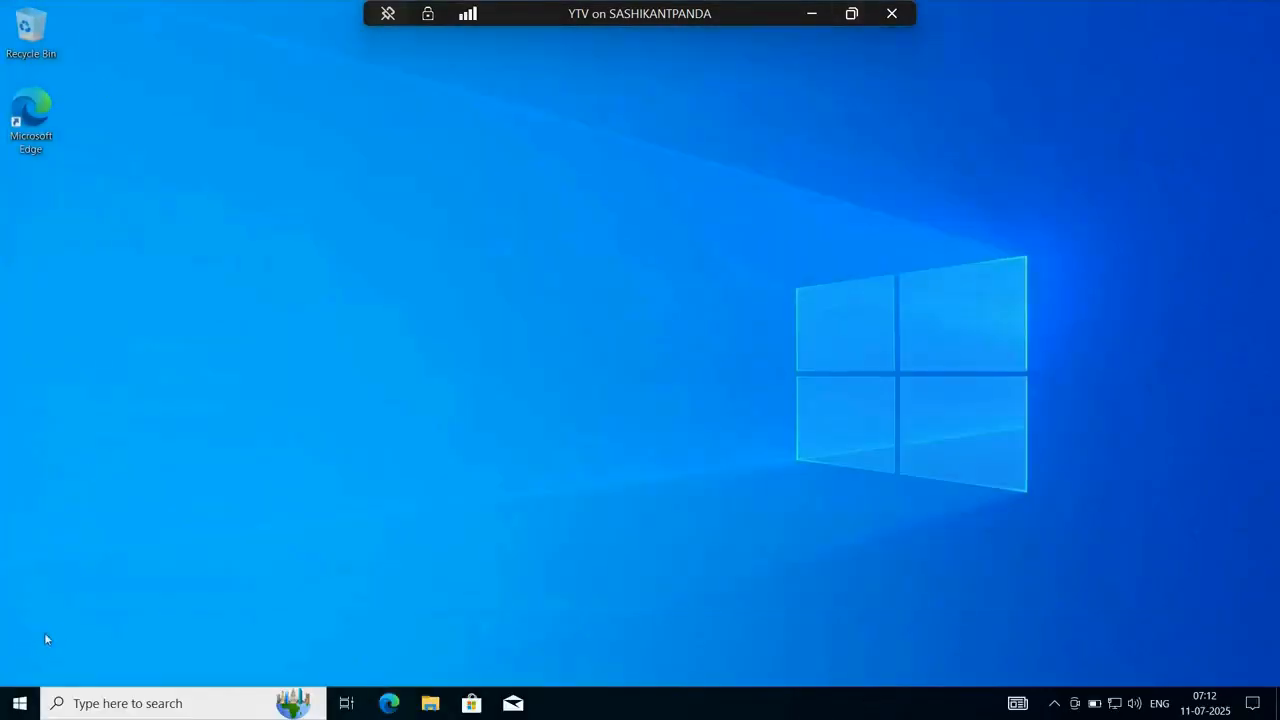
# Check the apps in the virtual machine's Start menu and return to the desktop.
pyautogui.click(20, 703)
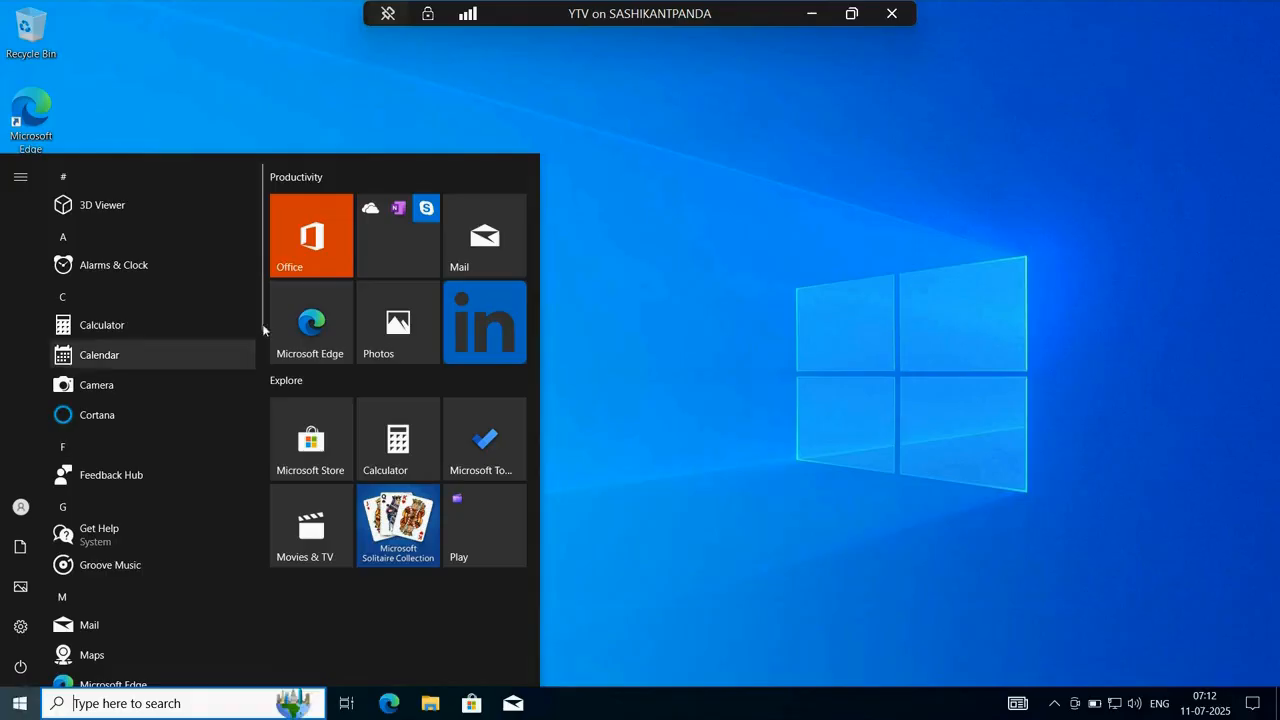
pyautogui.click(221, 90)
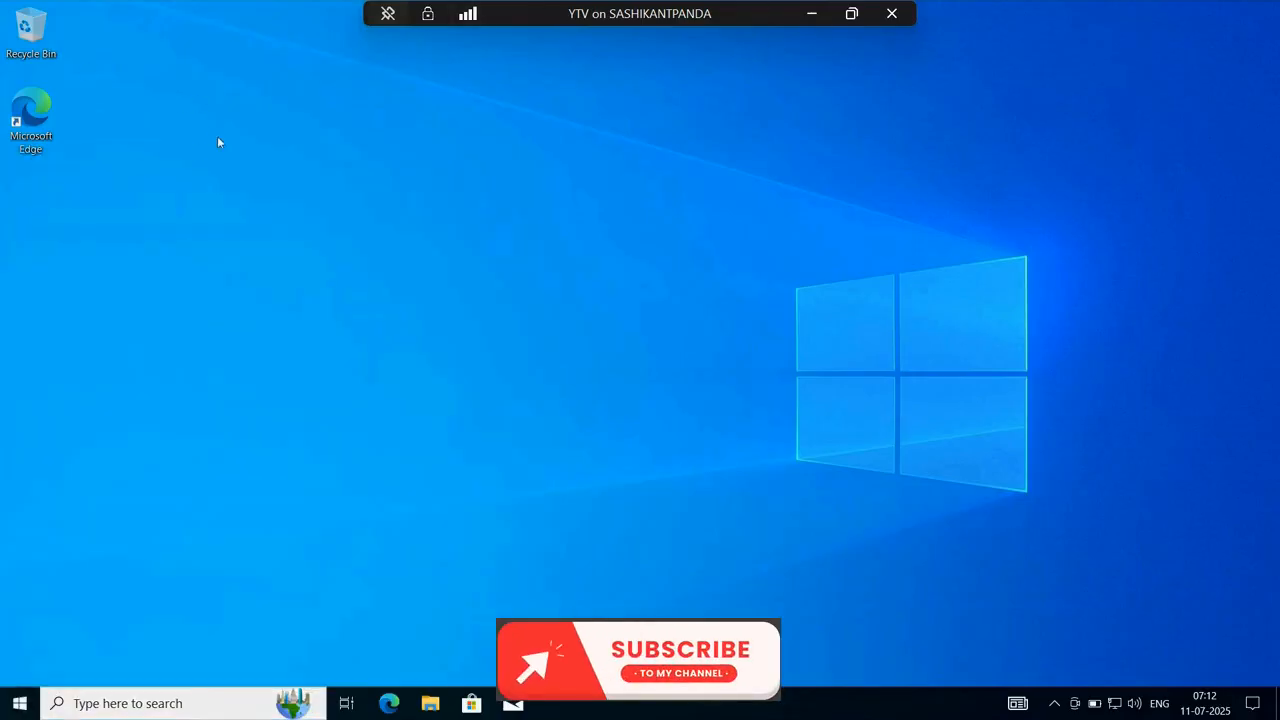